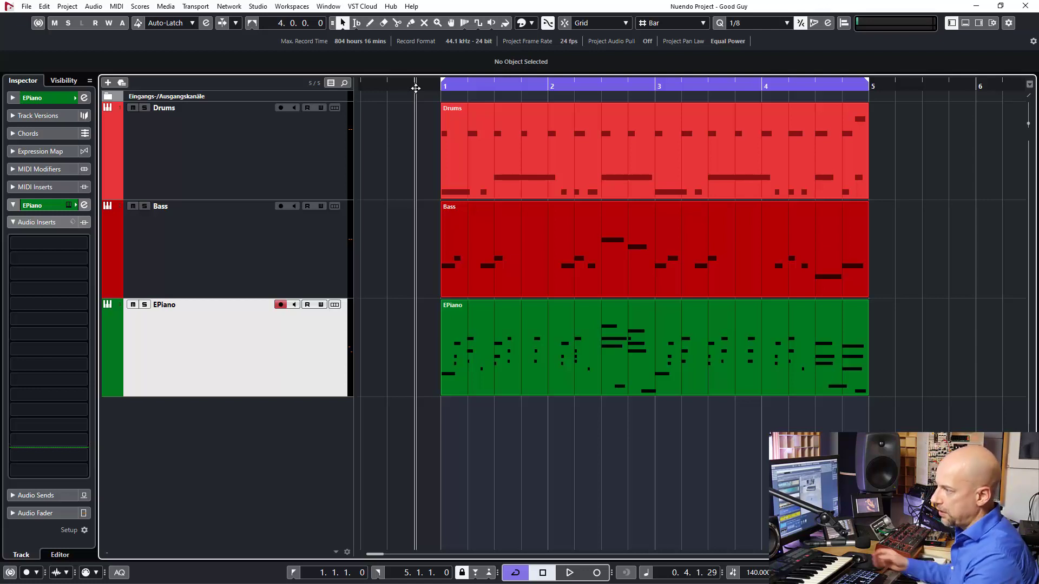
Step: Play the arrangement briefly, then open the EPiano track's Kontakt instrument window
key("space")
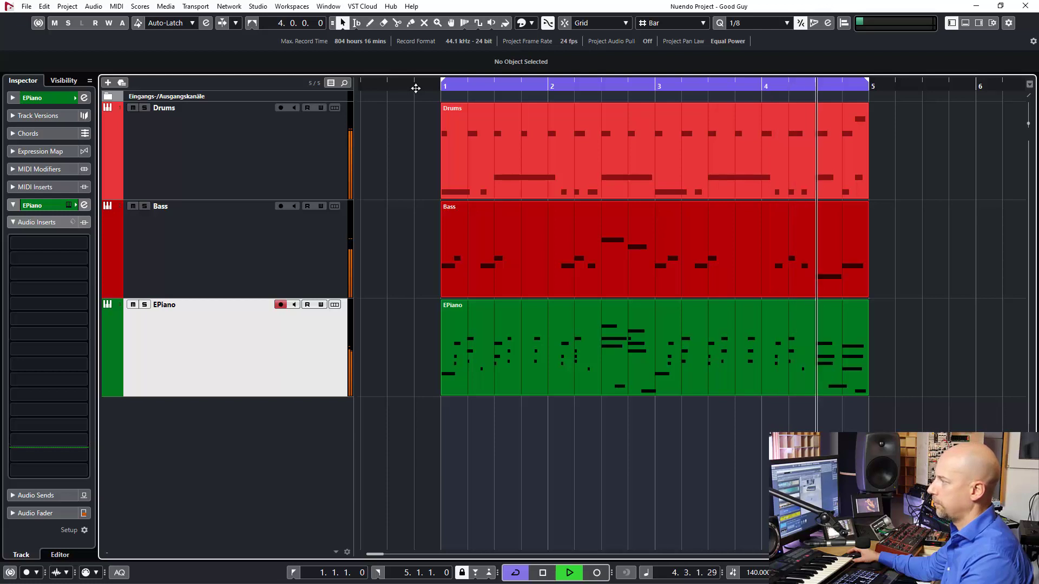
key("space")
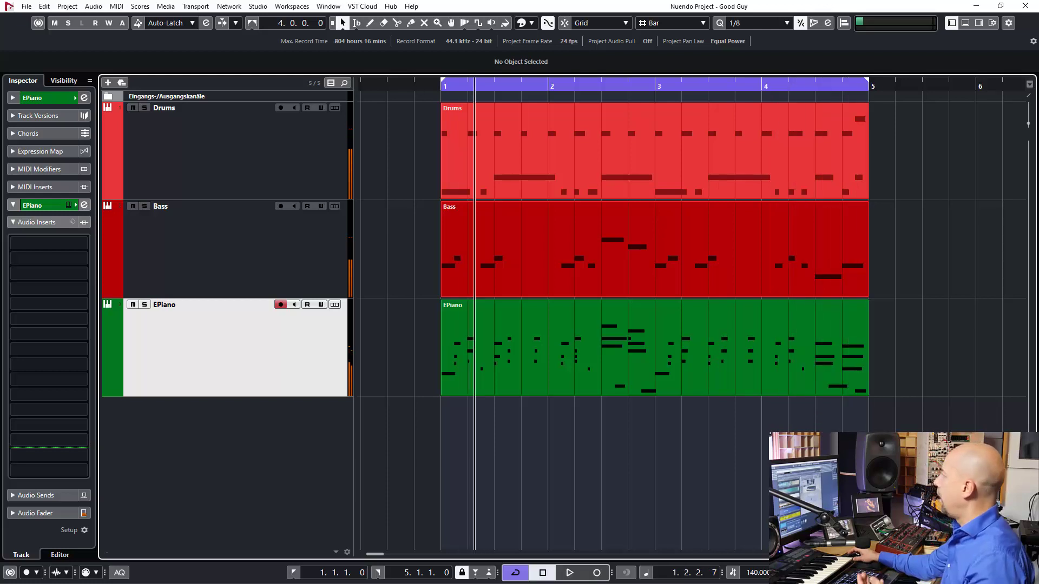
key("Return")
Step: In Kontakt's Amp effect, turn the Gain down and the Master up, then close the window
left_click_drag(662, 103, 541, 34)
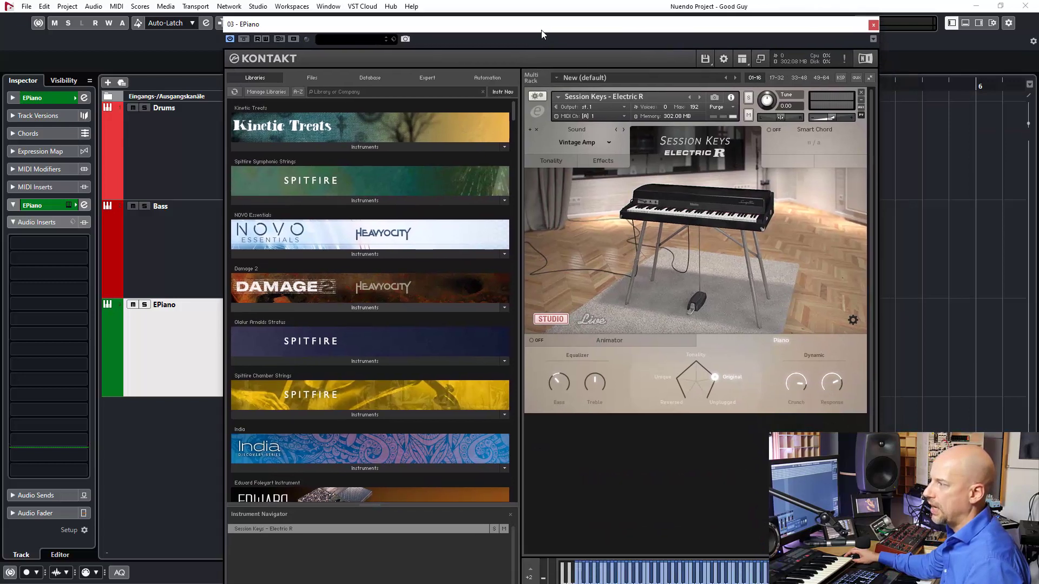
left_click(604, 161)
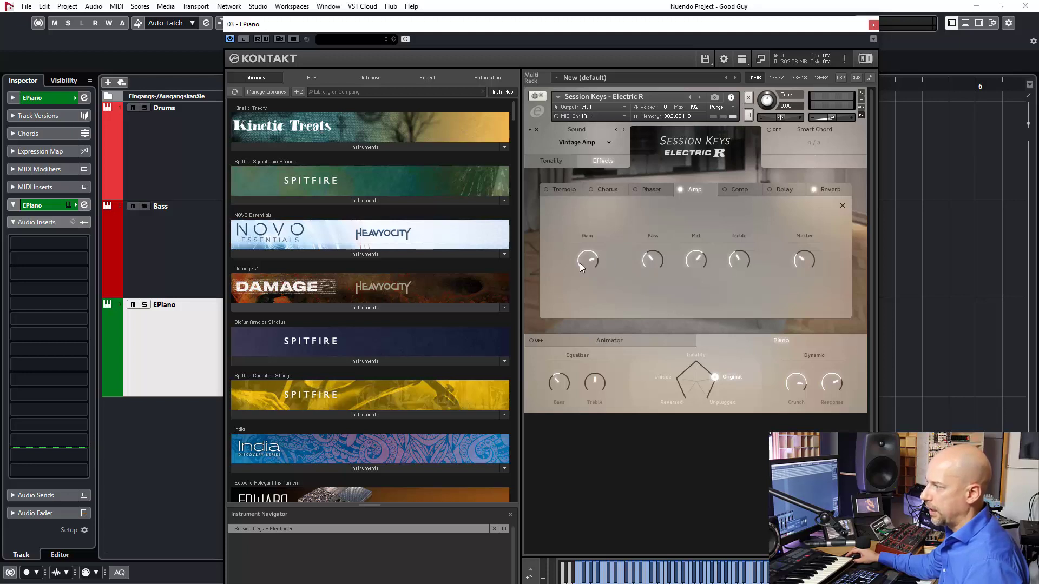
left_click_drag(584, 265, 575, 301)
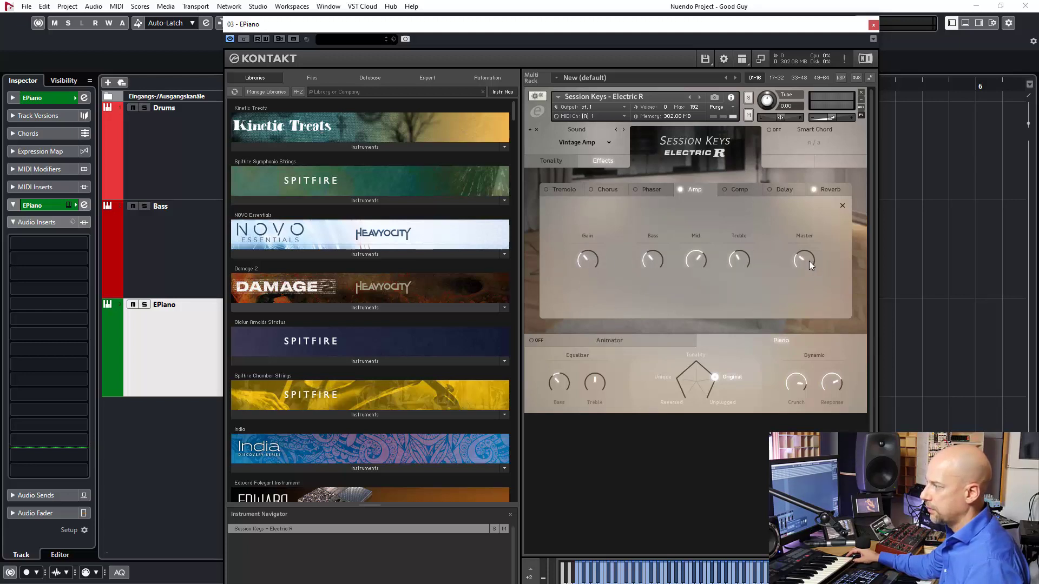
left_click_drag(817, 243, 823, 229)
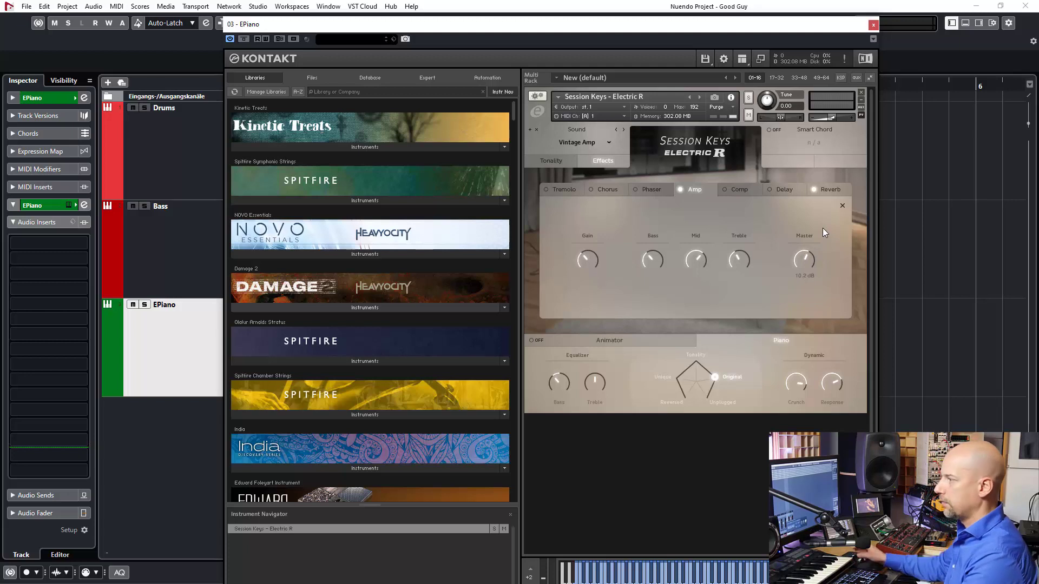
left_click(590, 256)
mouse_move(806, 261)
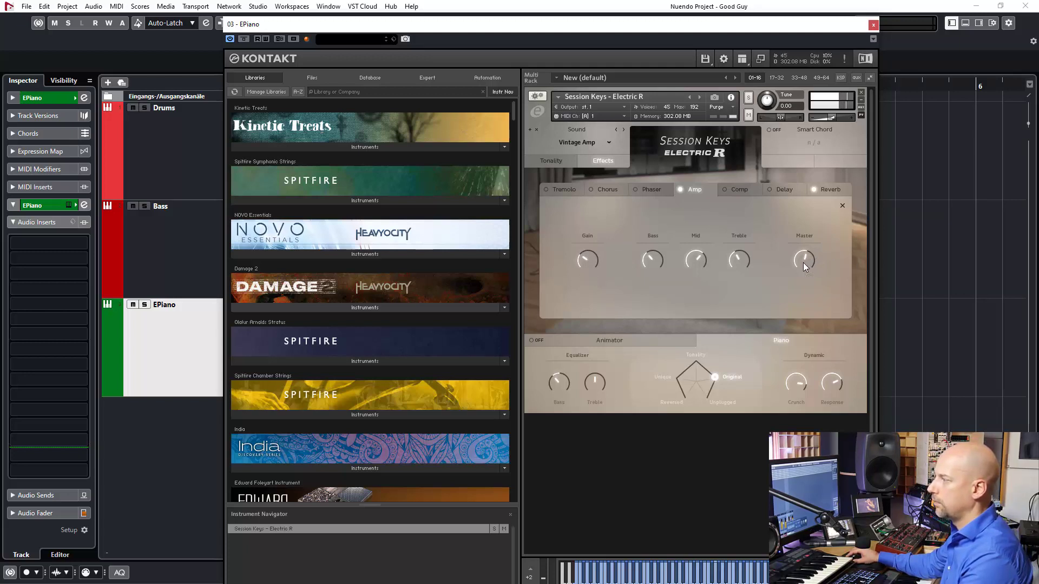
scroll(803, 263, "down", 1)
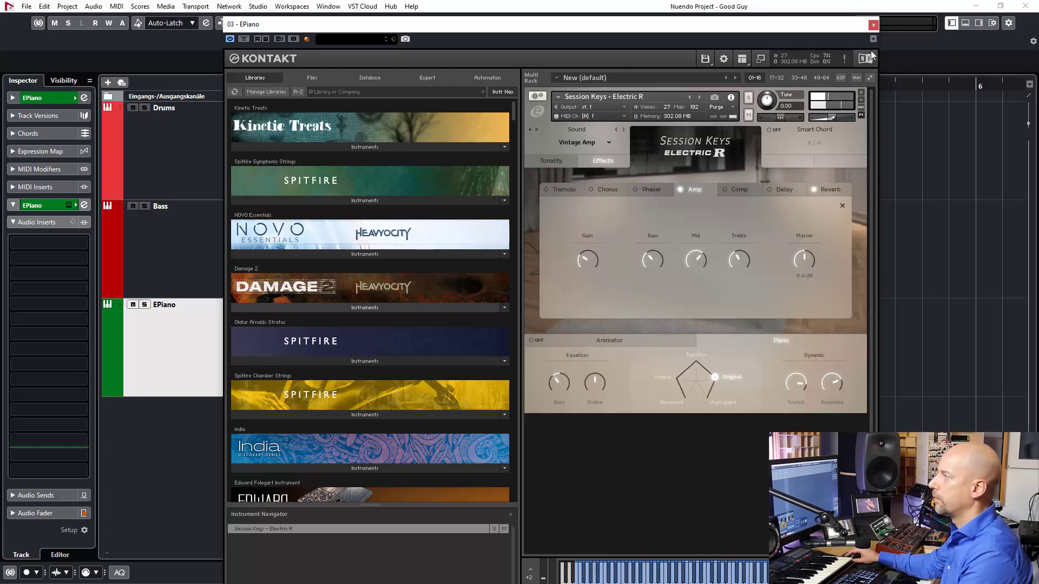
left_click(872, 25)
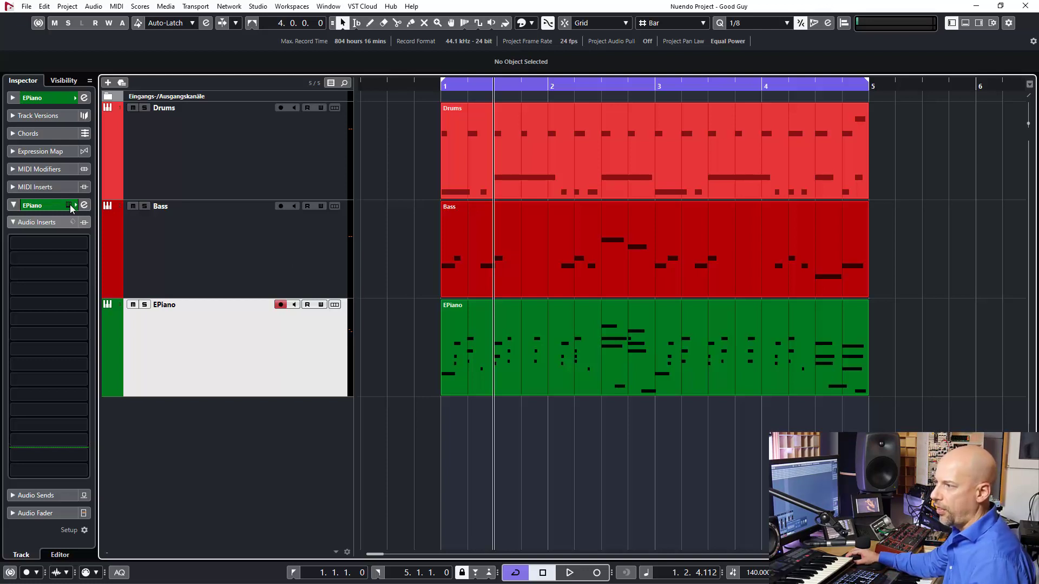
Step: Reopen the EPiano Kontakt window and readjust the Amp Gain, raising it then lowering it
key("ctrl+e")
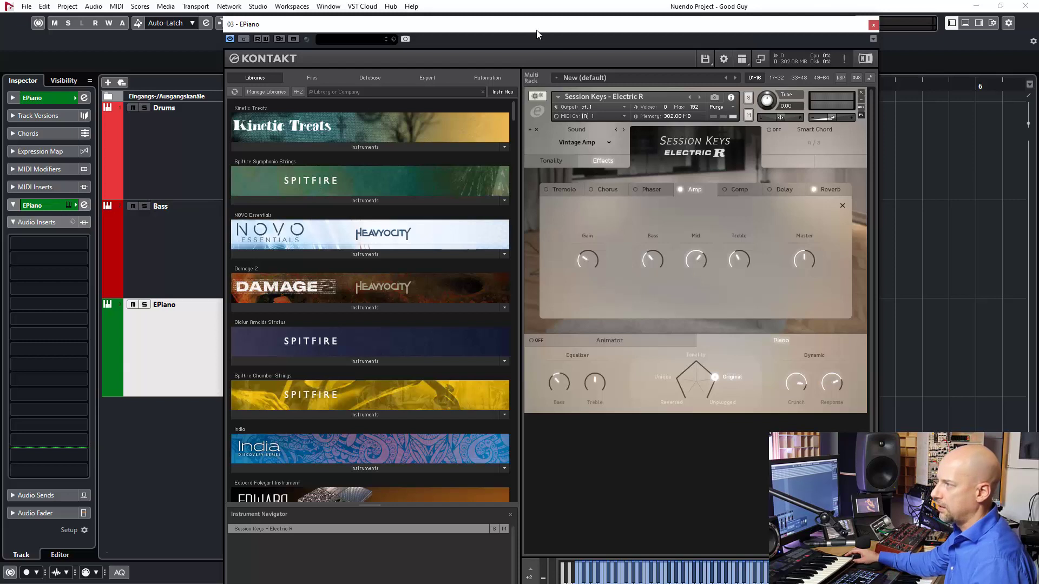
left_click_drag(533, 30, 523, 31)
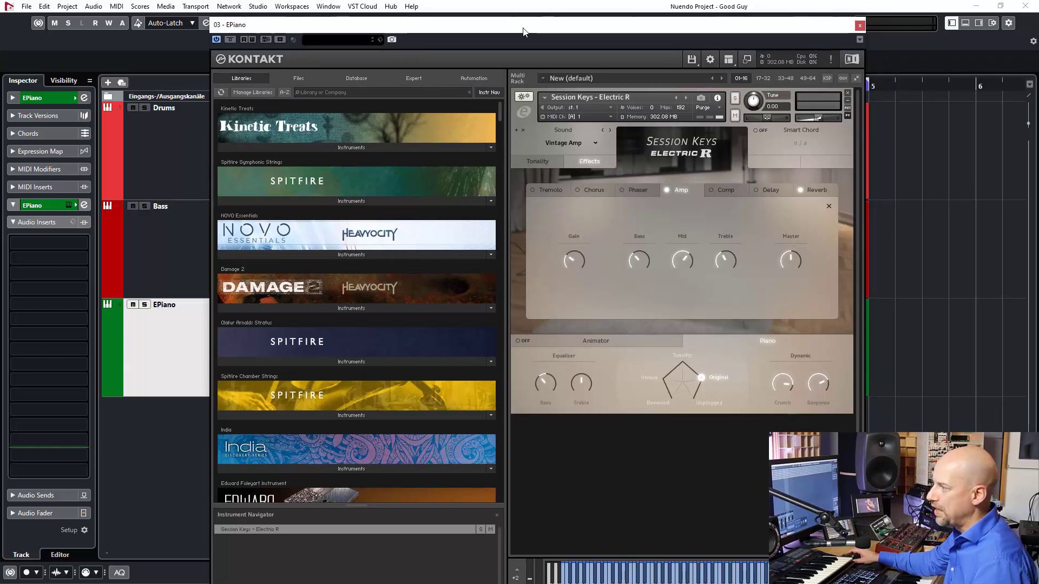
mouse_move(581, 262)
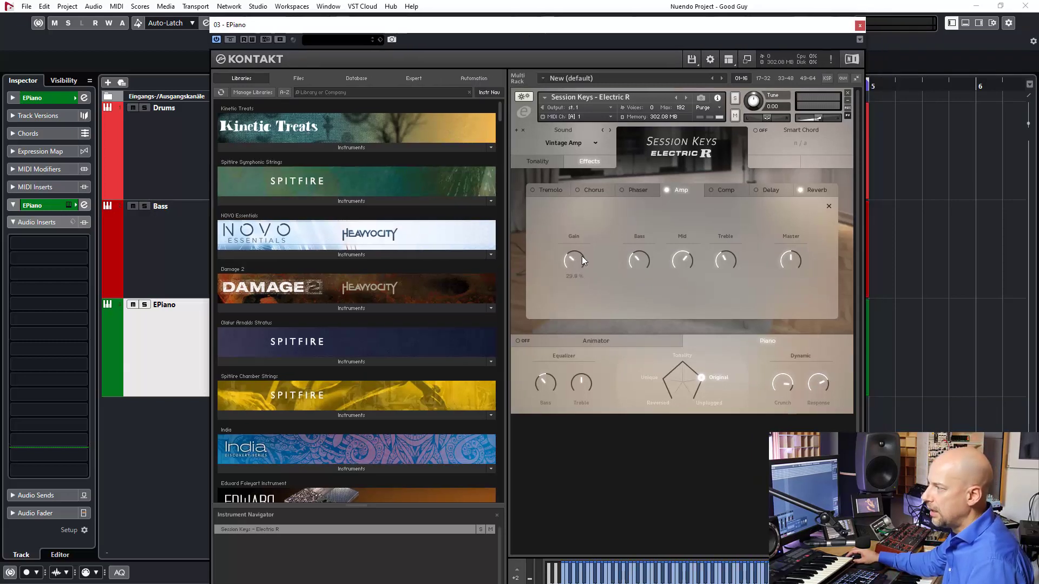
left_click_drag(588, 226, 585, 215)
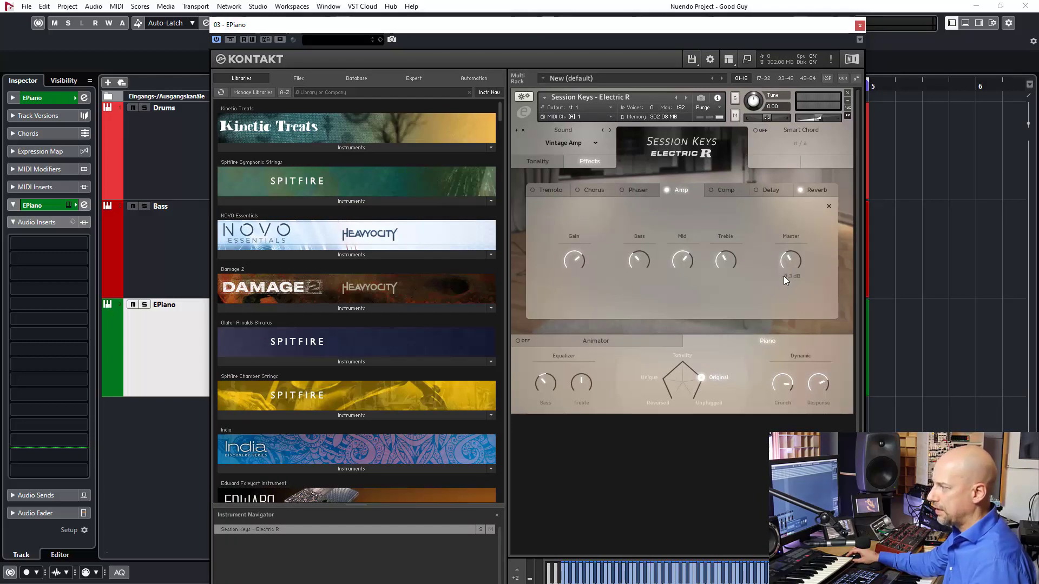
left_click_drag(586, 267, 570, 277)
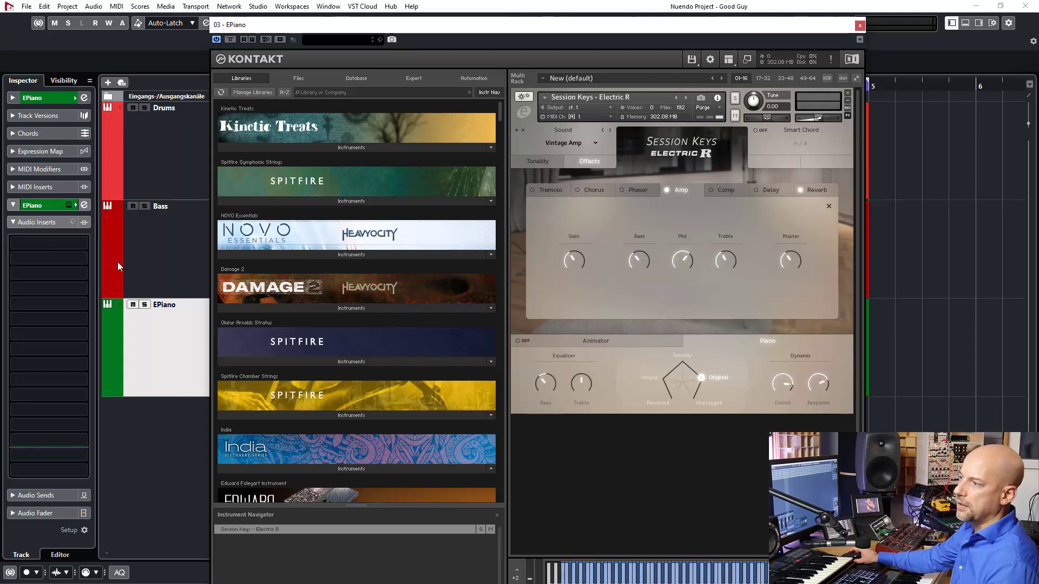
Step: Glance at the insert preset options and the MixConsole, then close the Kontakt window
left_click(72, 222)
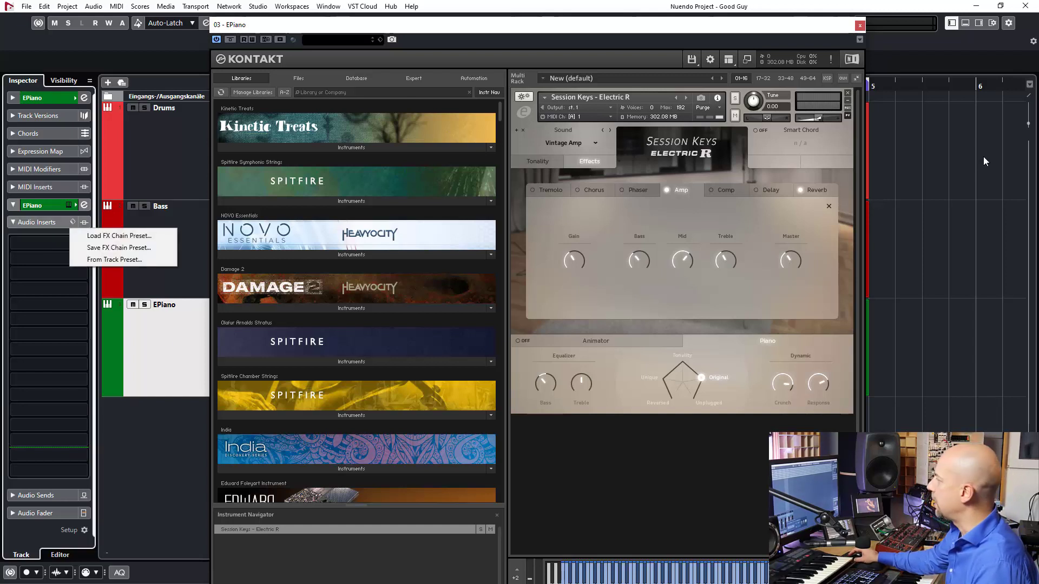
left_click(971, 176)
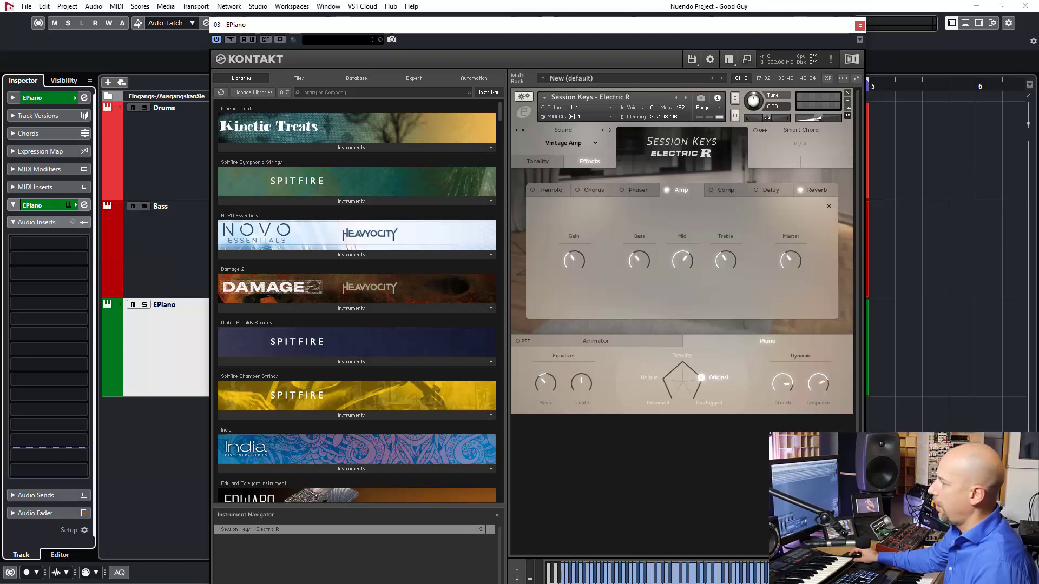
key("F3")
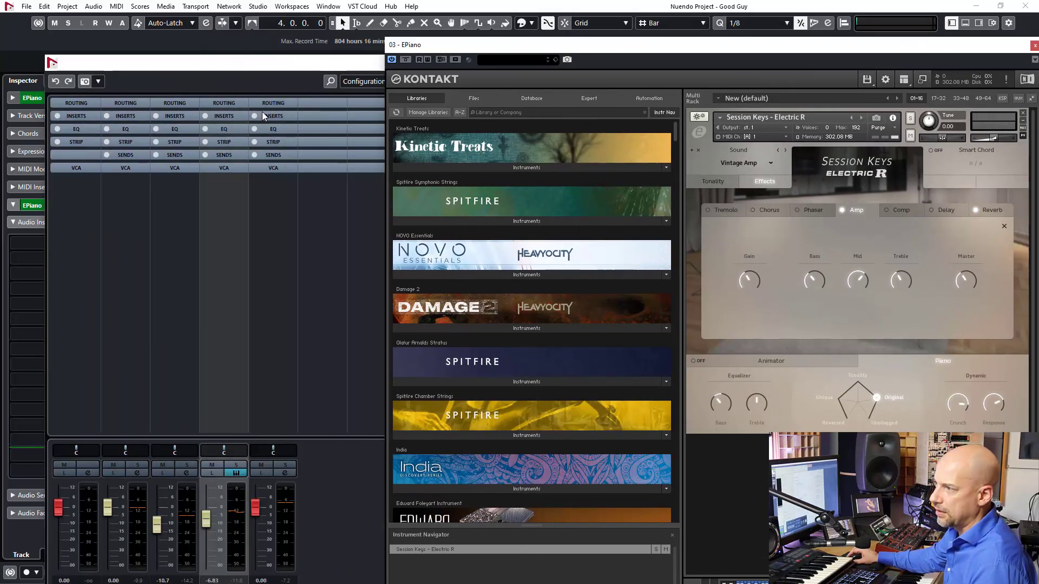
key("F3")
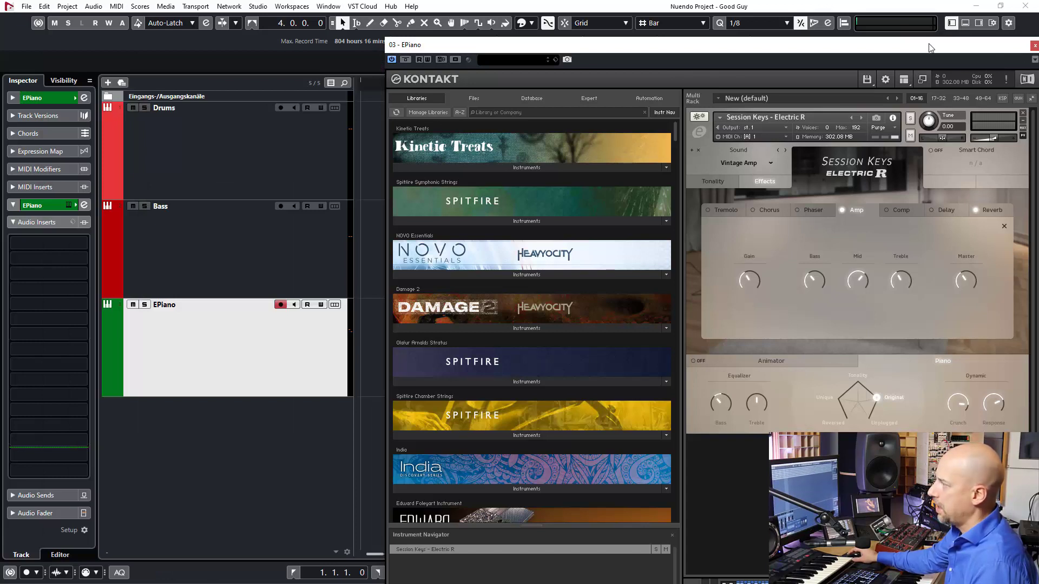
left_click_drag(934, 47, 768, 69)
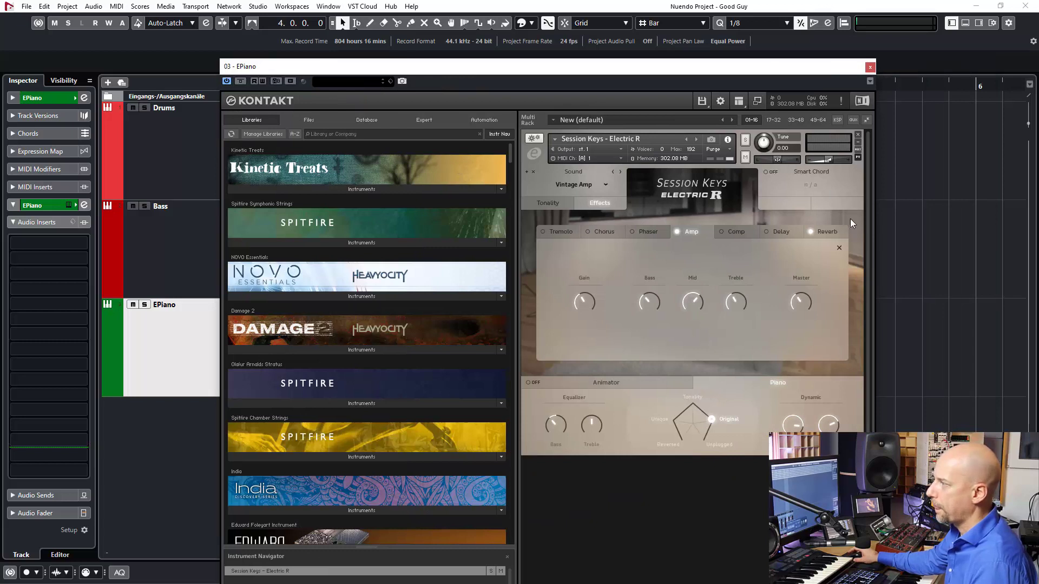
left_click(870, 67)
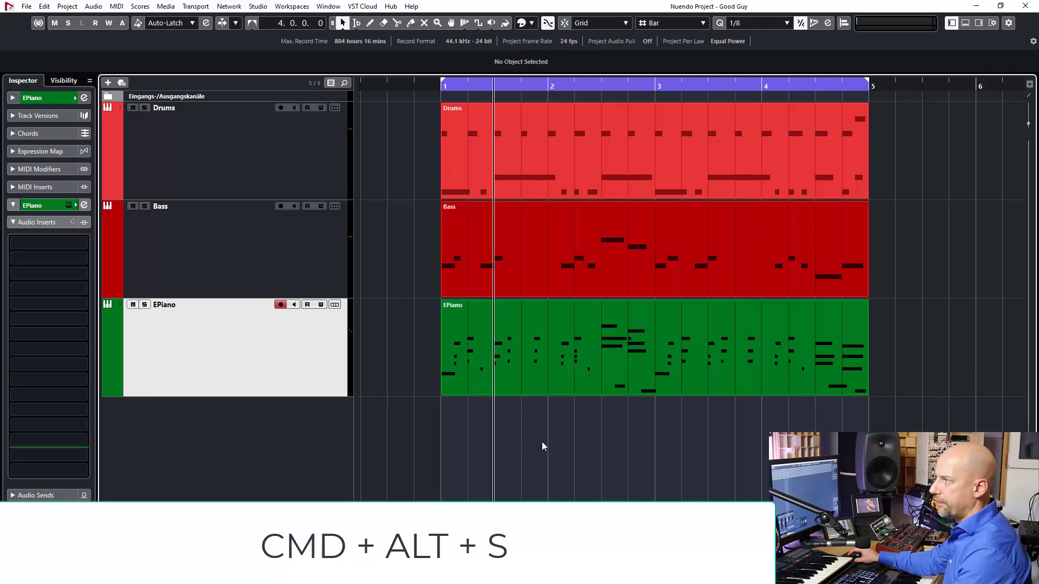
Step: Save a new numbered project version, Good Guy-02, with Ctrl+Alt+S
key("ctrl+alt+s")
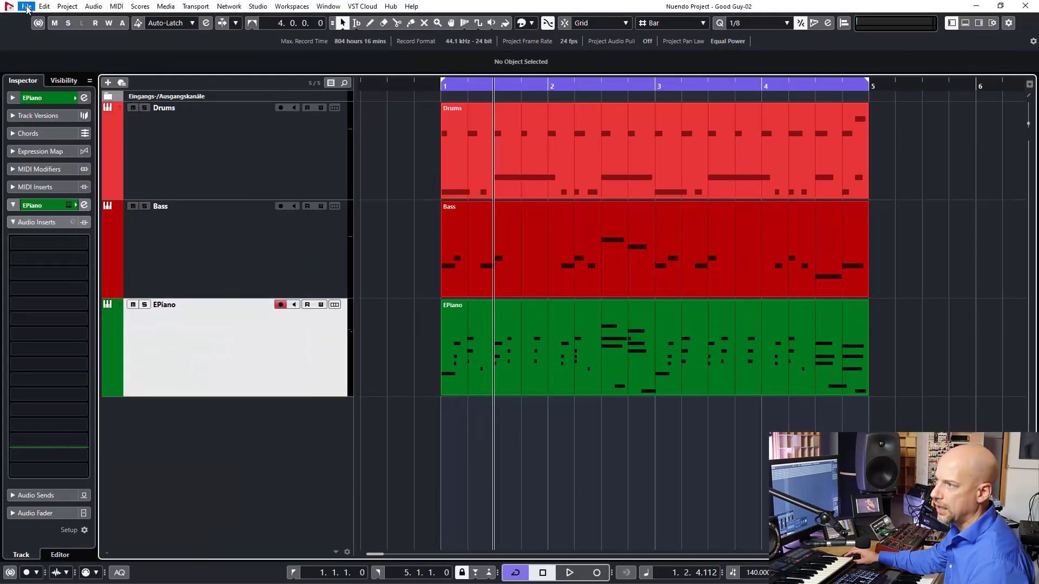
Step: Use Save As to save the project as Good Guy-03
left_click(26, 7)
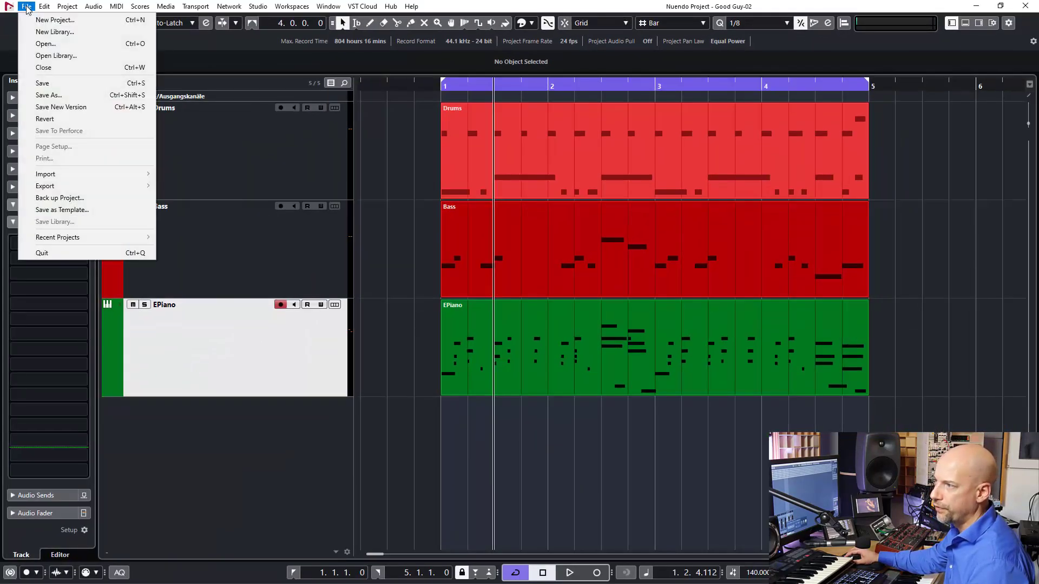
left_click(41, 95)
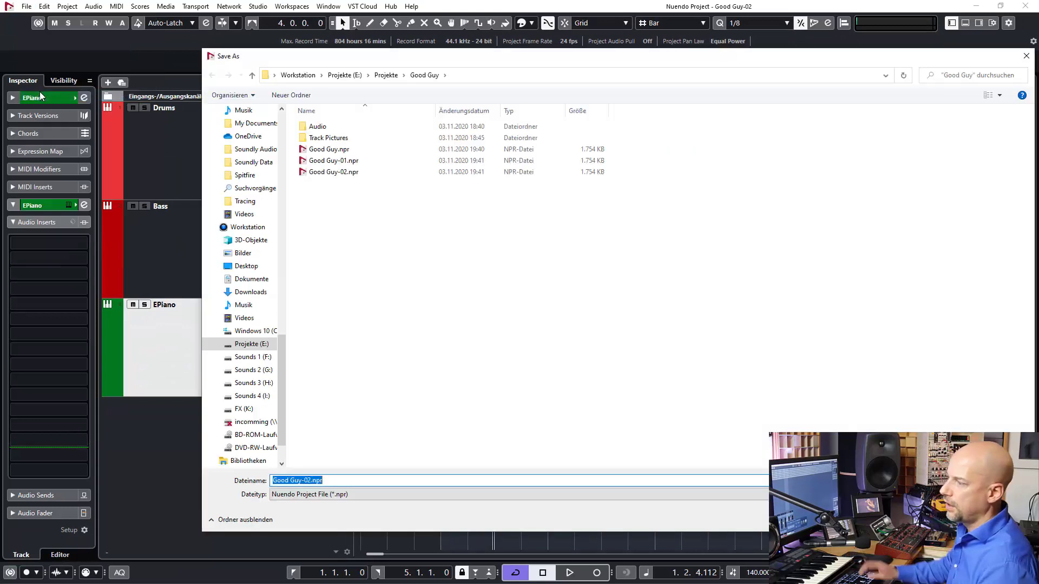
key("End")
key("BackSpace")
key("BackSpace")
key("BackSpace")
key("BackSpace")
key("BackSpace")
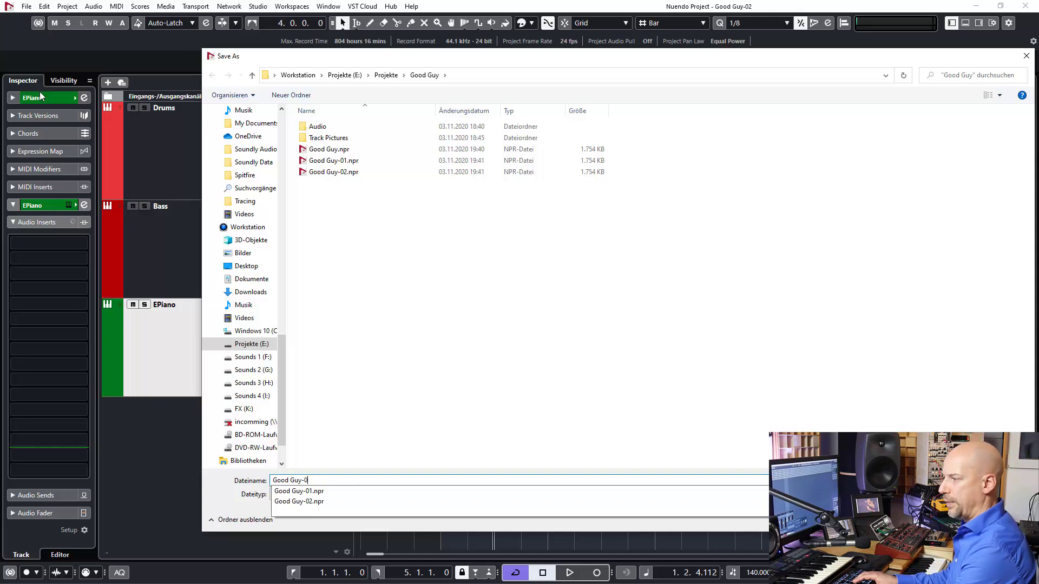
type("3")
key("Return")
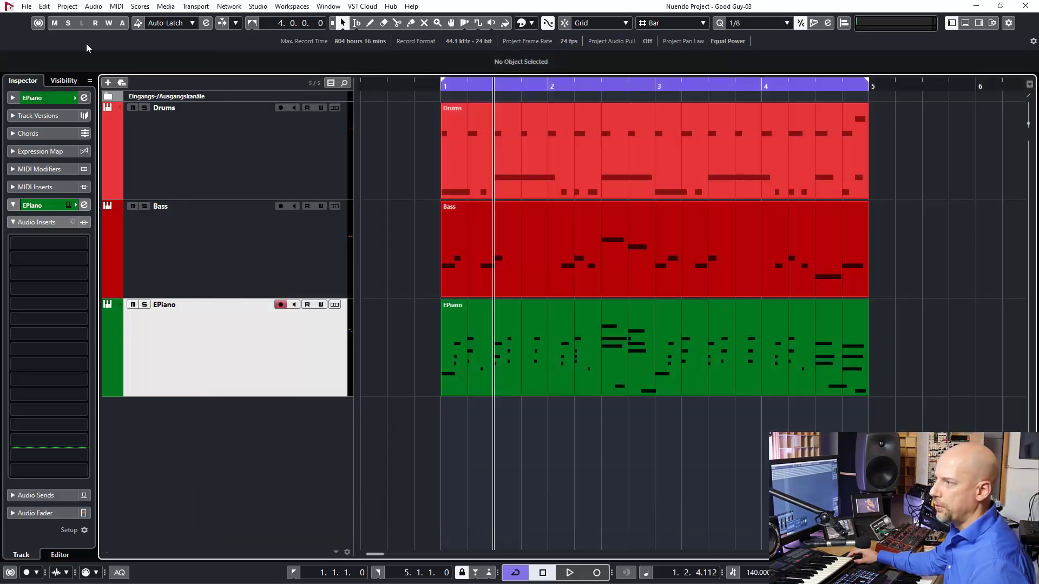
left_click(26, 6)
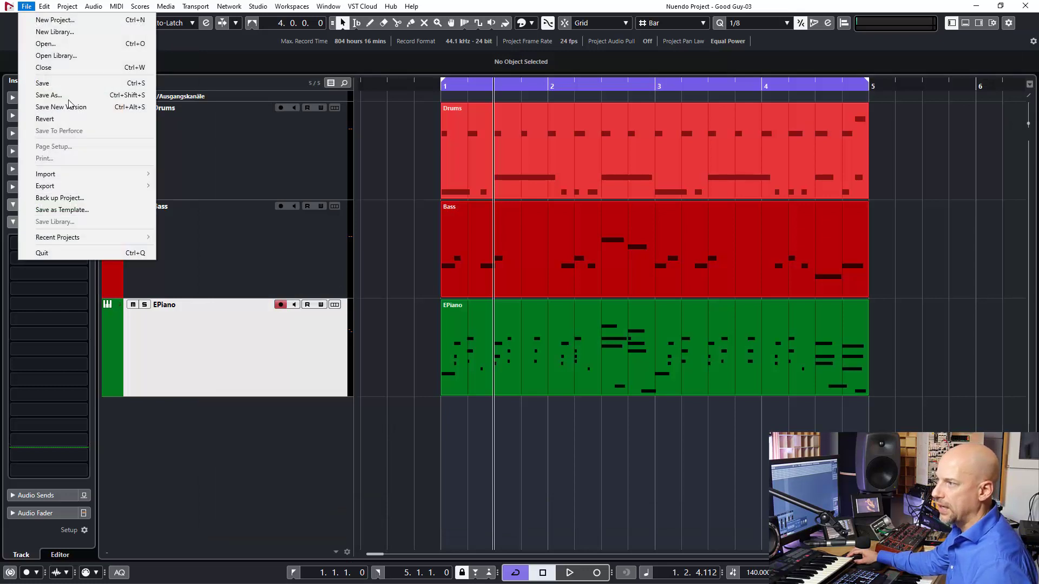
left_click(422, 481)
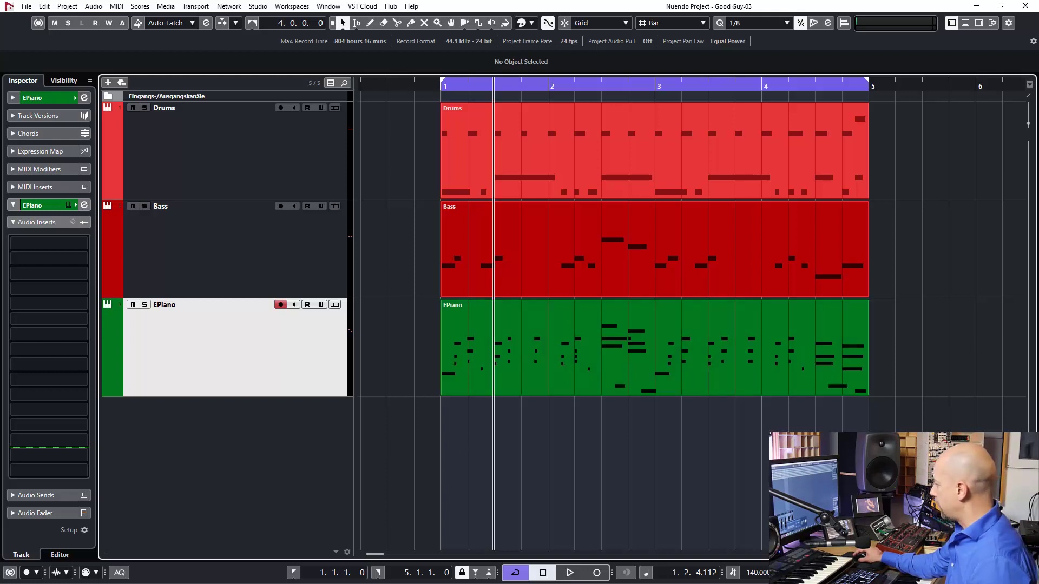
key("alt+Tab")
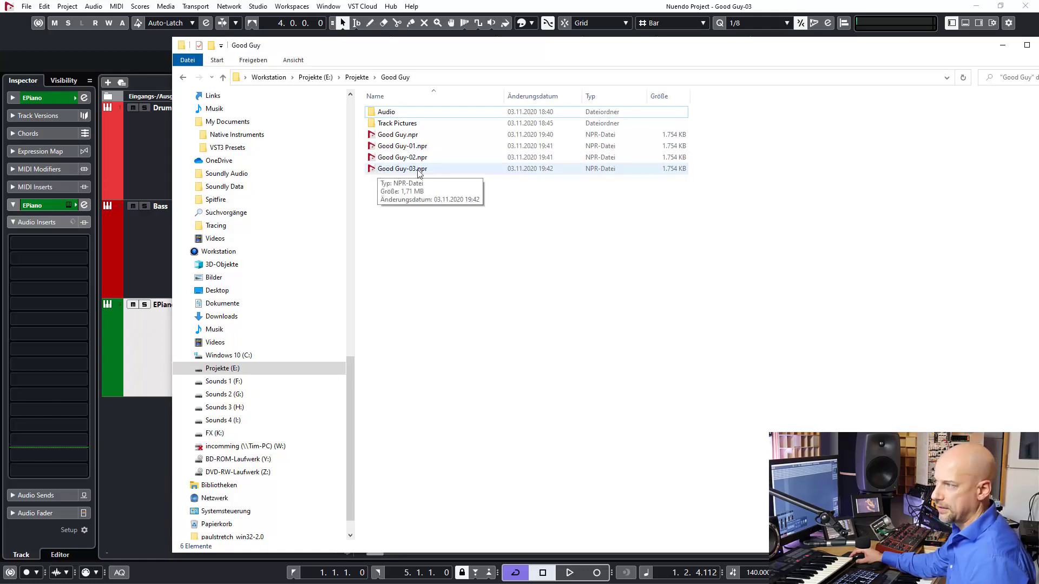
left_click(128, 430)
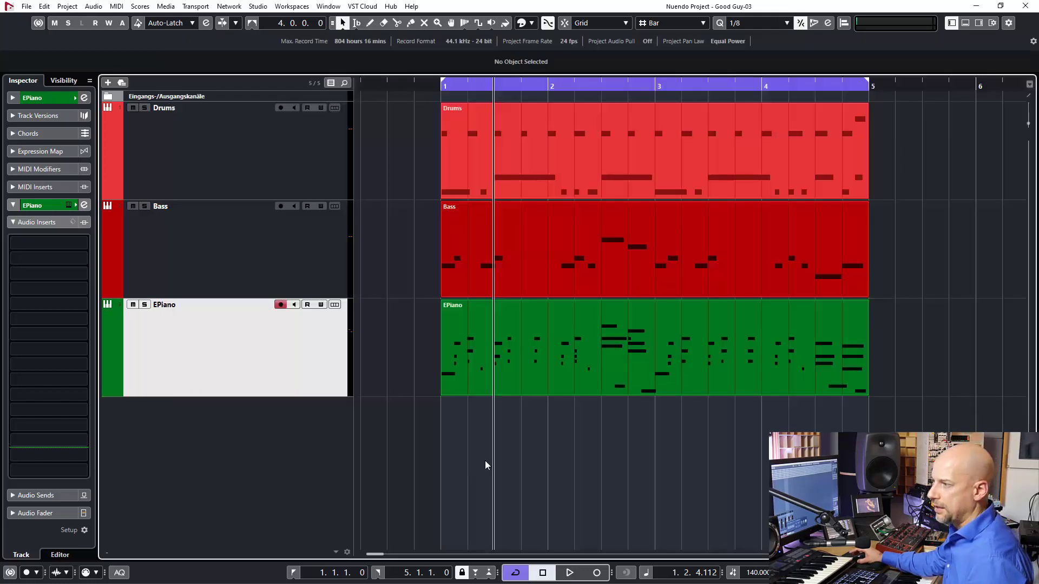
Step: View the EPiano's Chorus settings, save new version Good Guy-04, and close the plugin
left_click(67, 206)
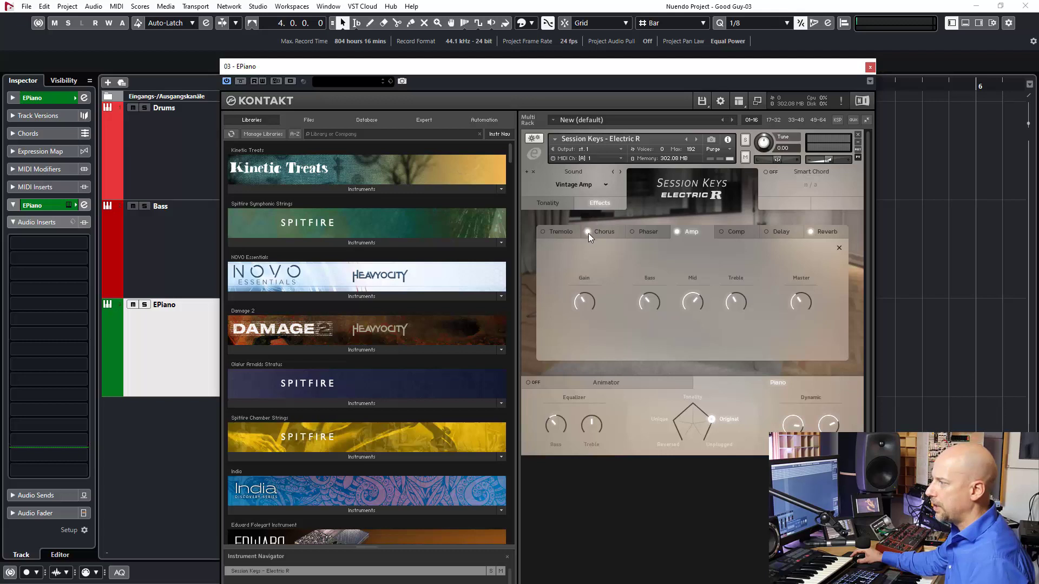
left_click(601, 232)
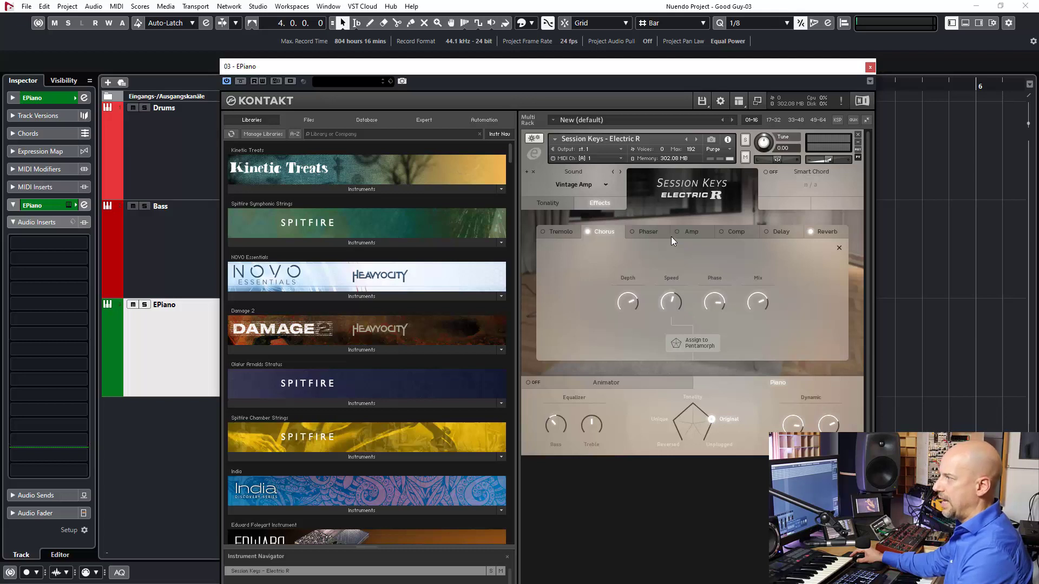
key("ctrl+alt+s")
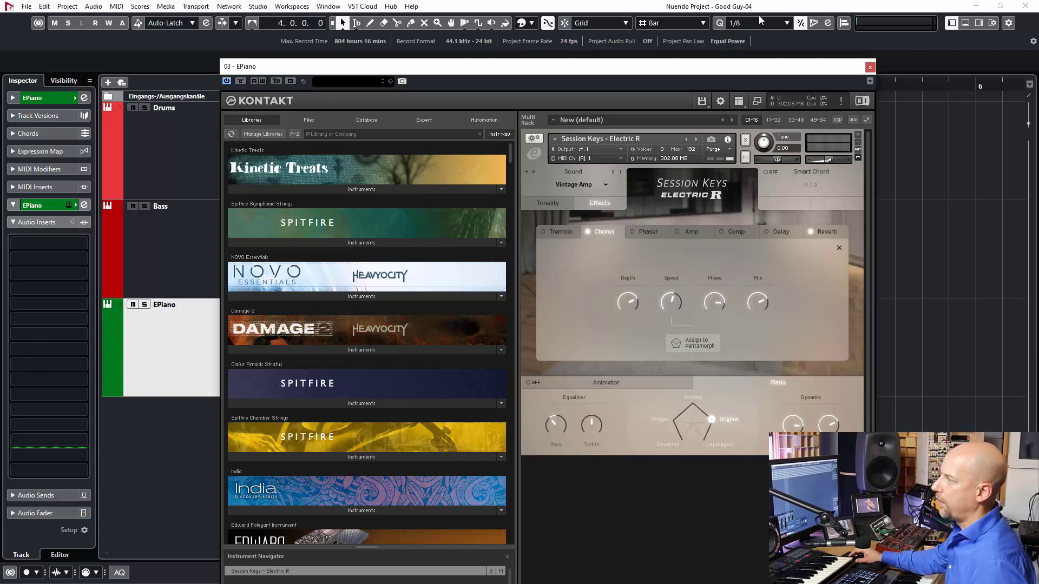
left_click(870, 68)
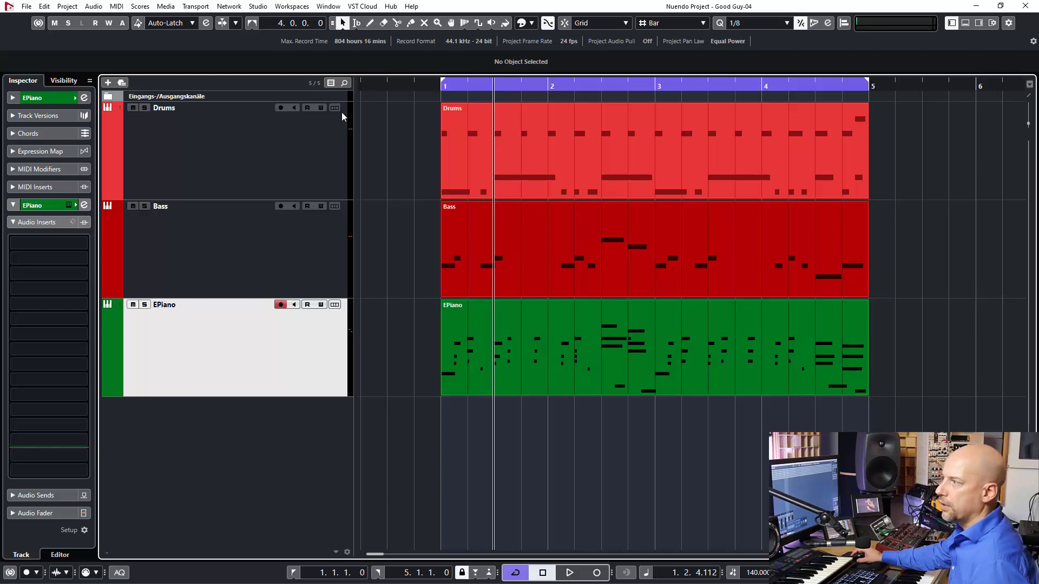
Step: Check in File Explorer that Good Guy-04.npr sits beside Good Guy-03 and earlier versions
left_click(27, 7)
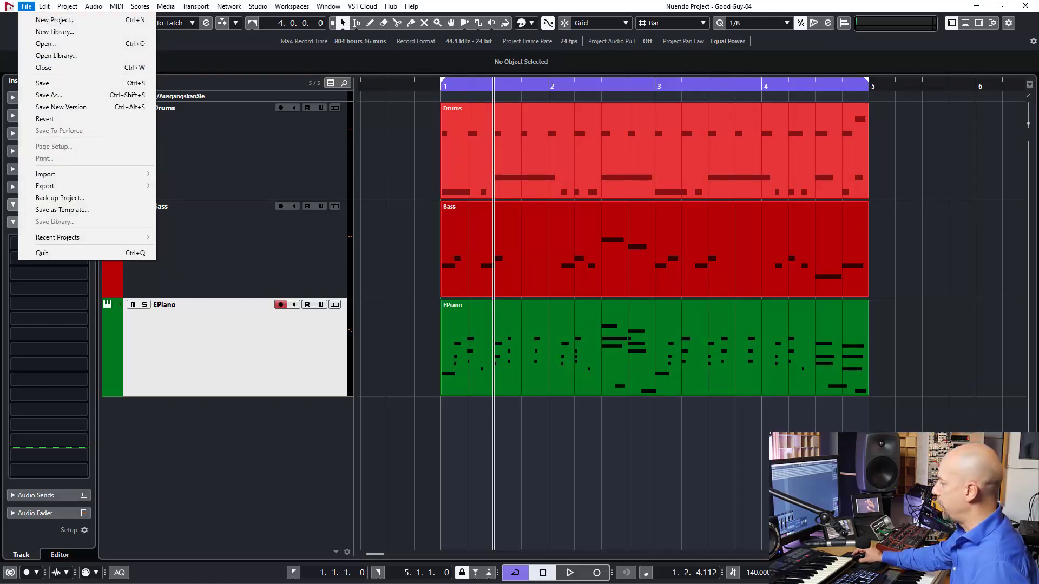
key("Escape")
key("alt+Tab")
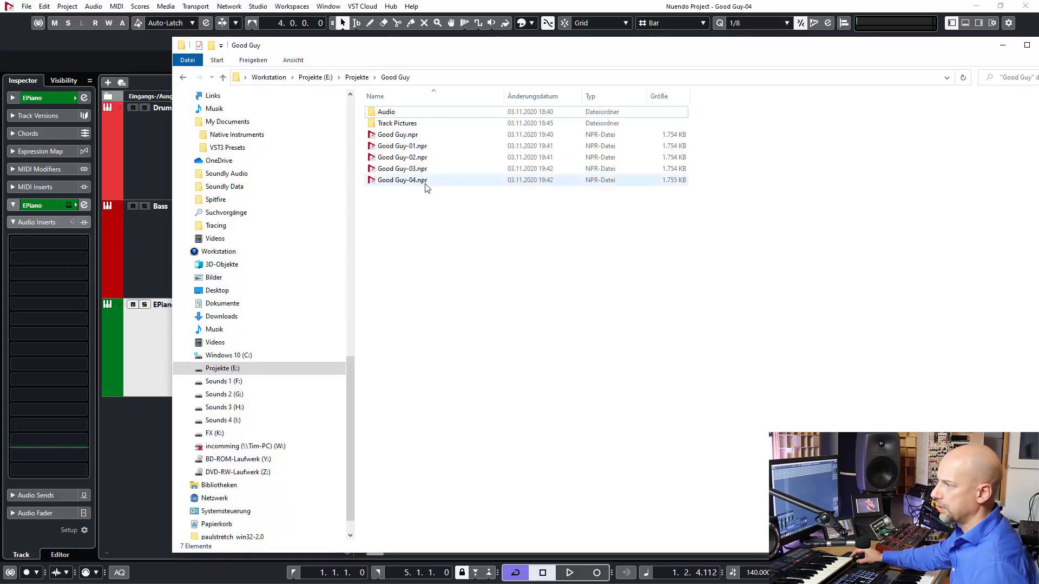
left_click(407, 181)
left_click(406, 171)
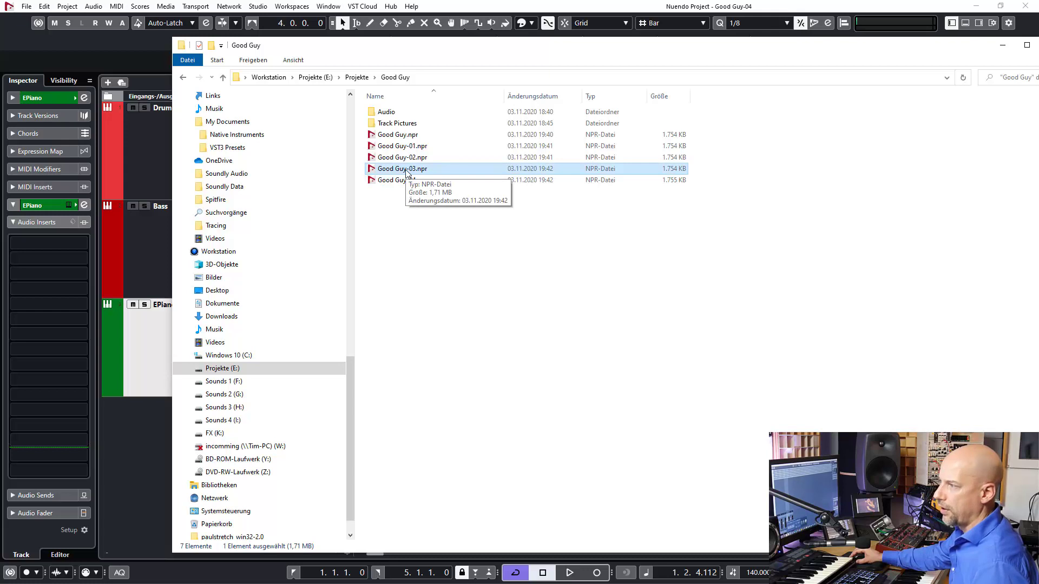
Step: Import the EPiano track from Good Guy-03.npr using Import Tracks from Project
left_click(135, 249)
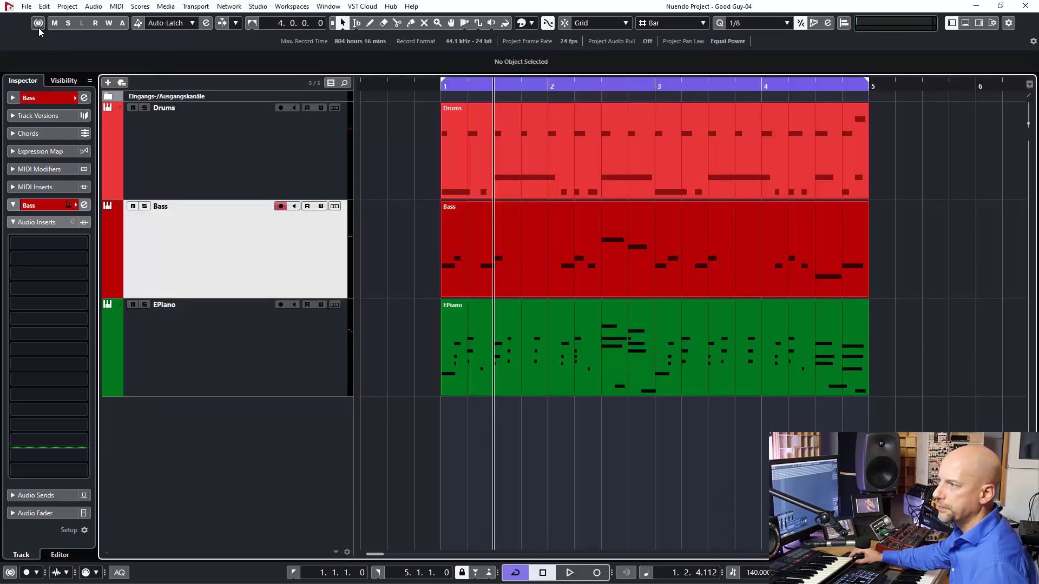
left_click(26, 7)
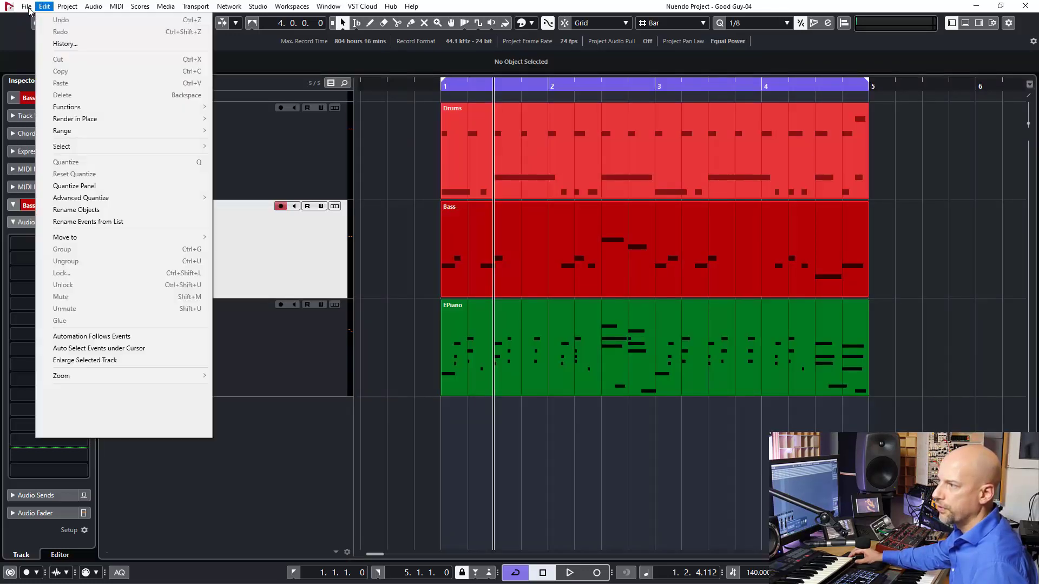
mouse_move(77, 178)
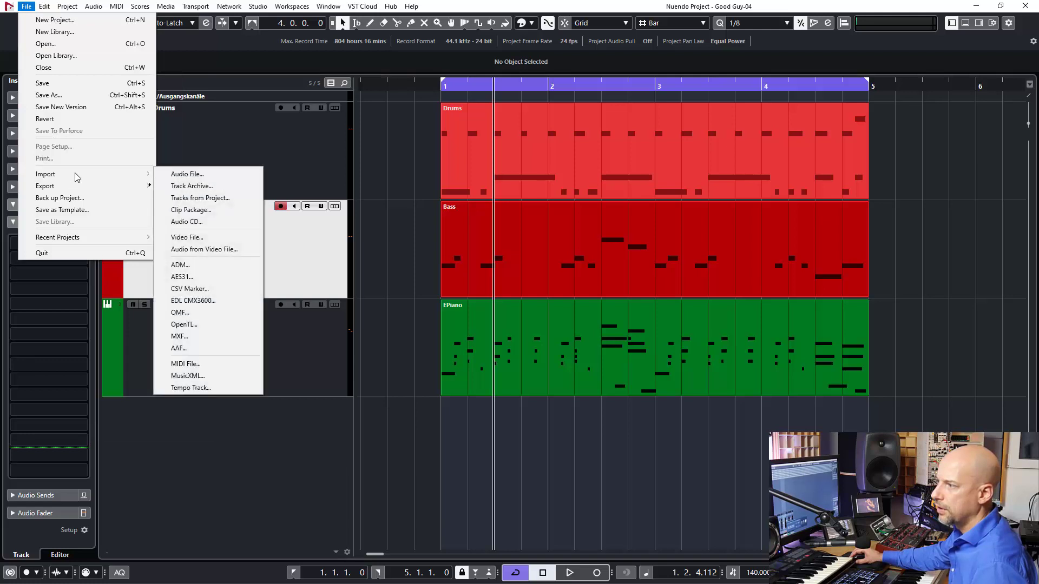
left_click(199, 199)
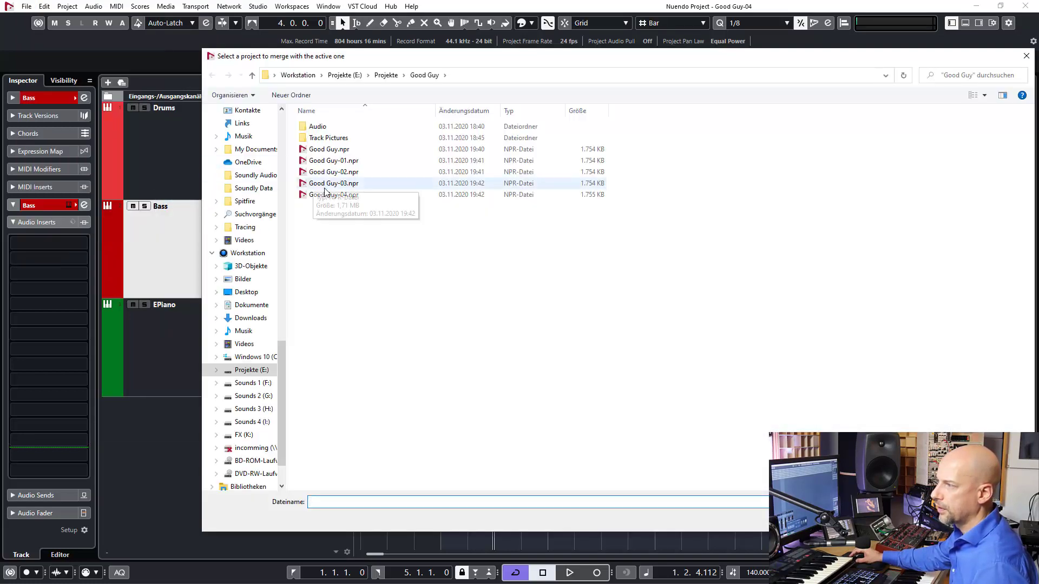
left_click(329, 184)
key("Return")
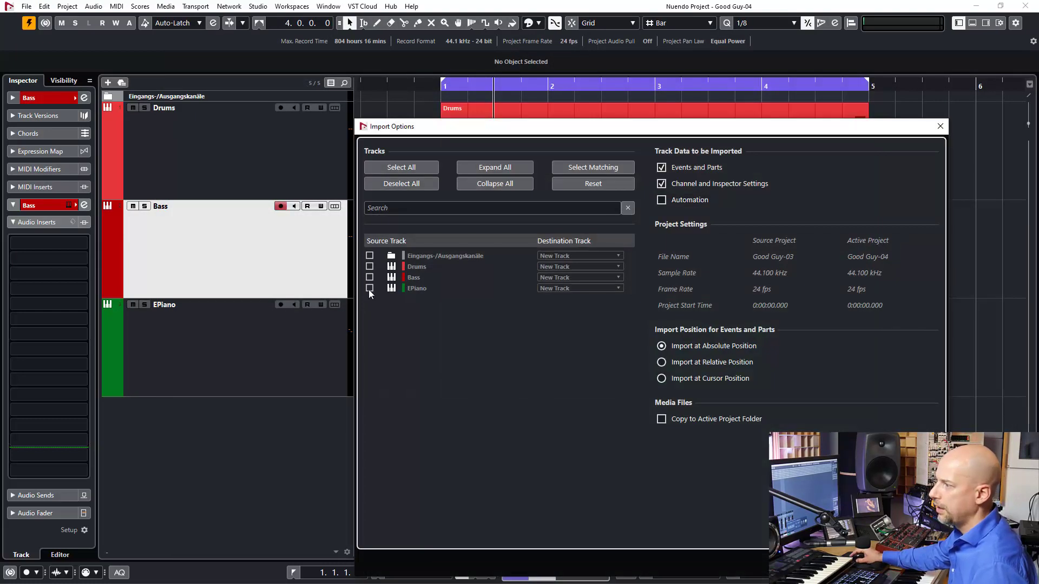
left_click(370, 288)
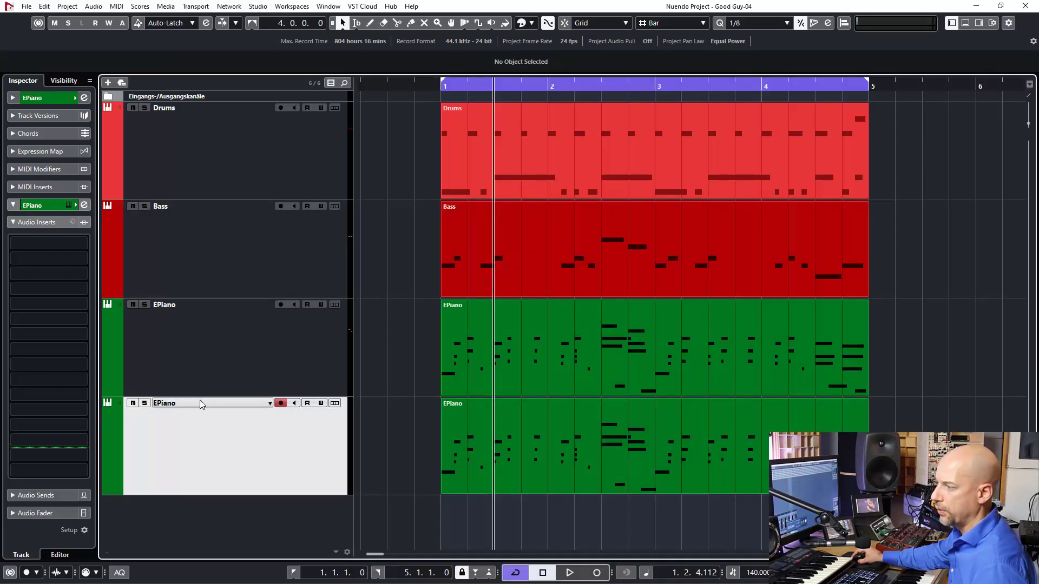
Step: Rename the upper EPiano track to EPiano V04
double_click(210, 304)
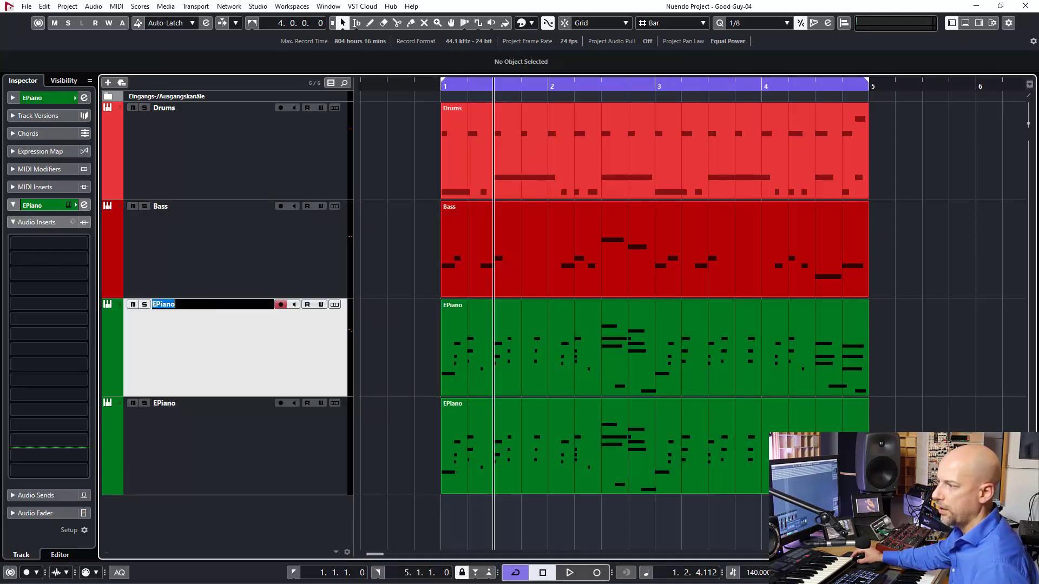
type("V04")
key("Return")
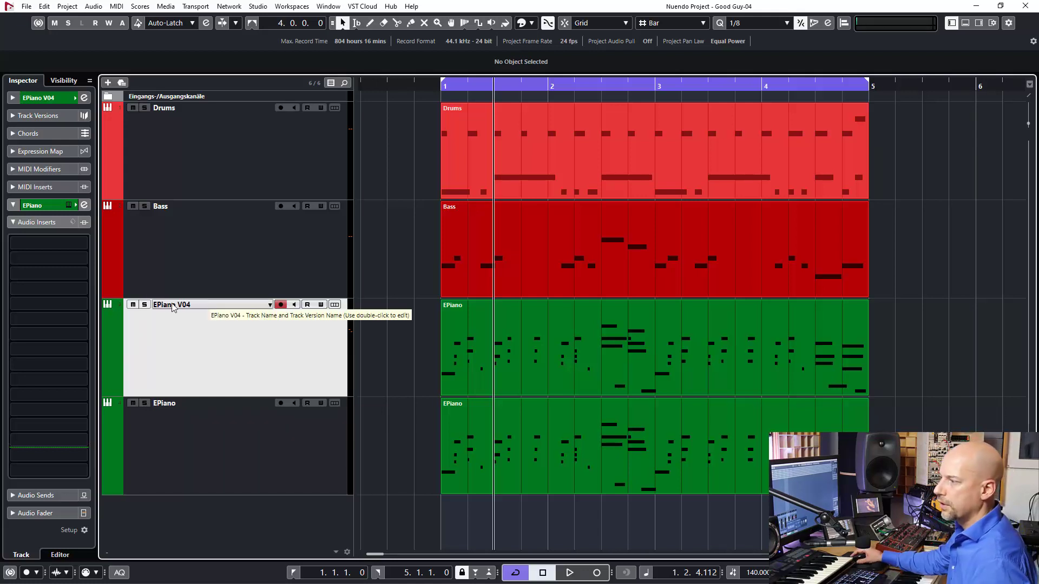
Step: Compare both EPiano tracks during playback using Mute, leaving the imported EPiano muted
left_click(236, 444)
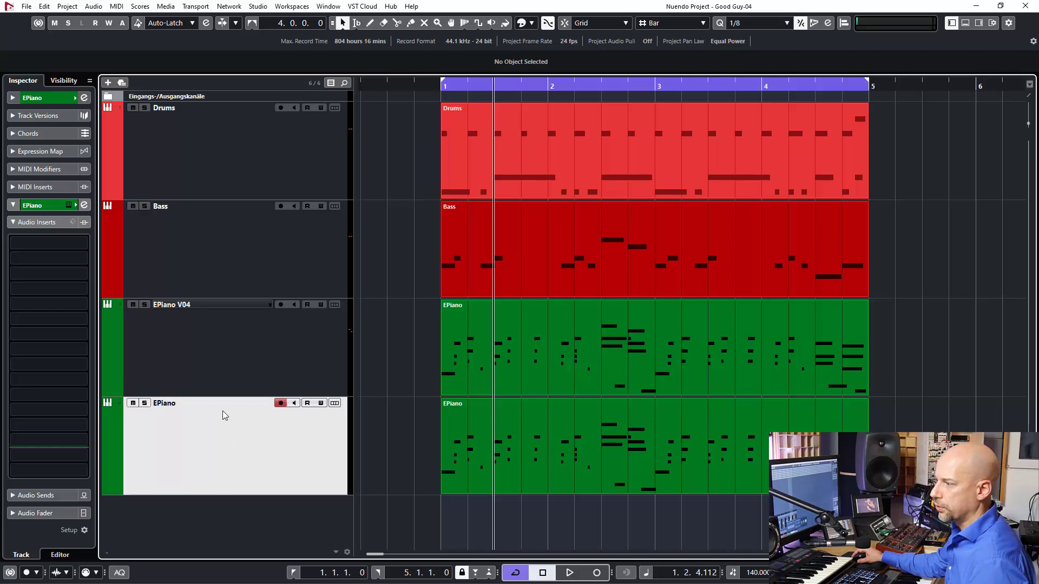
left_click(260, 366)
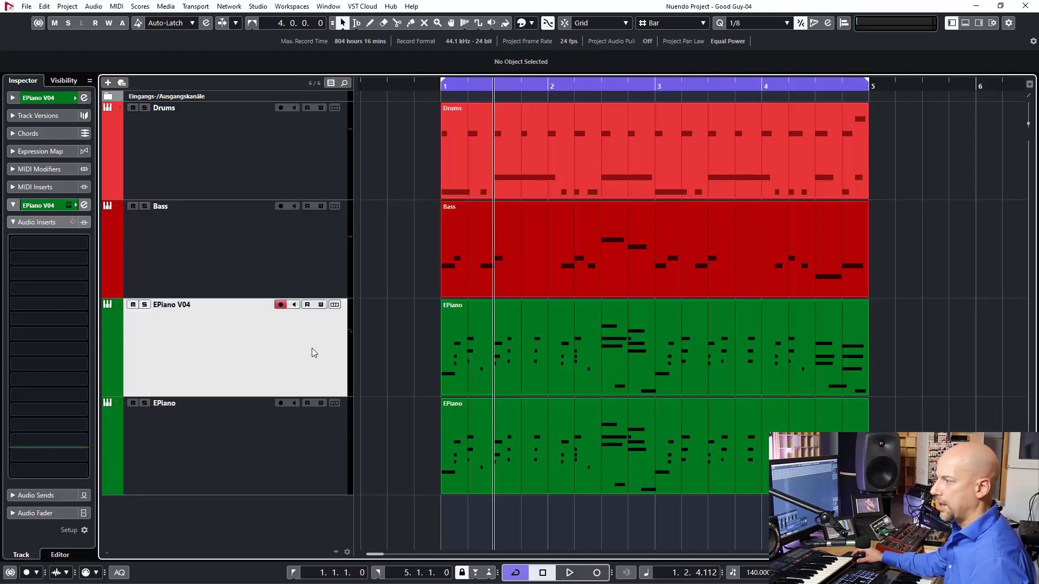
left_click(132, 305)
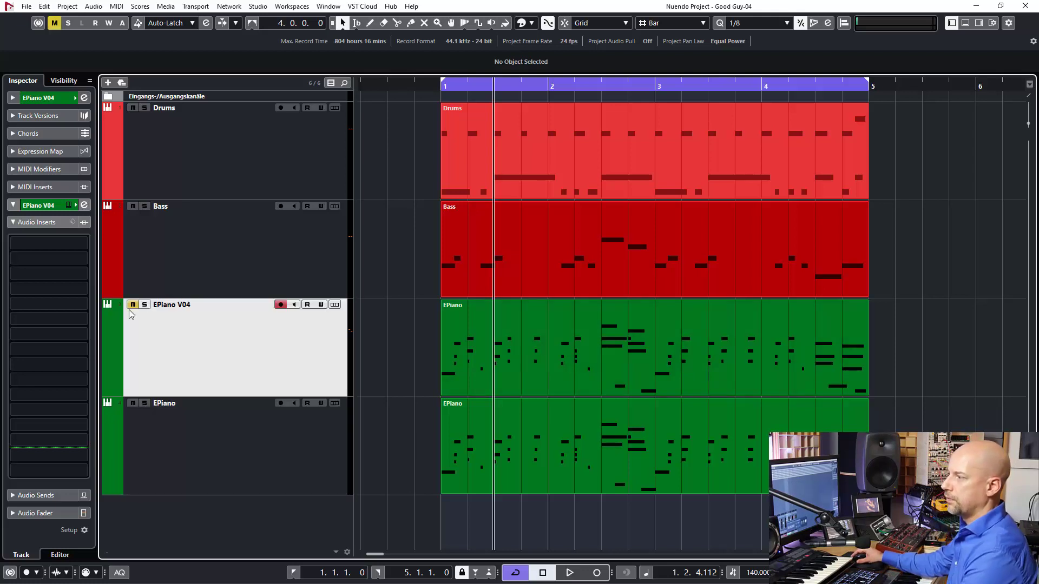
key("space")
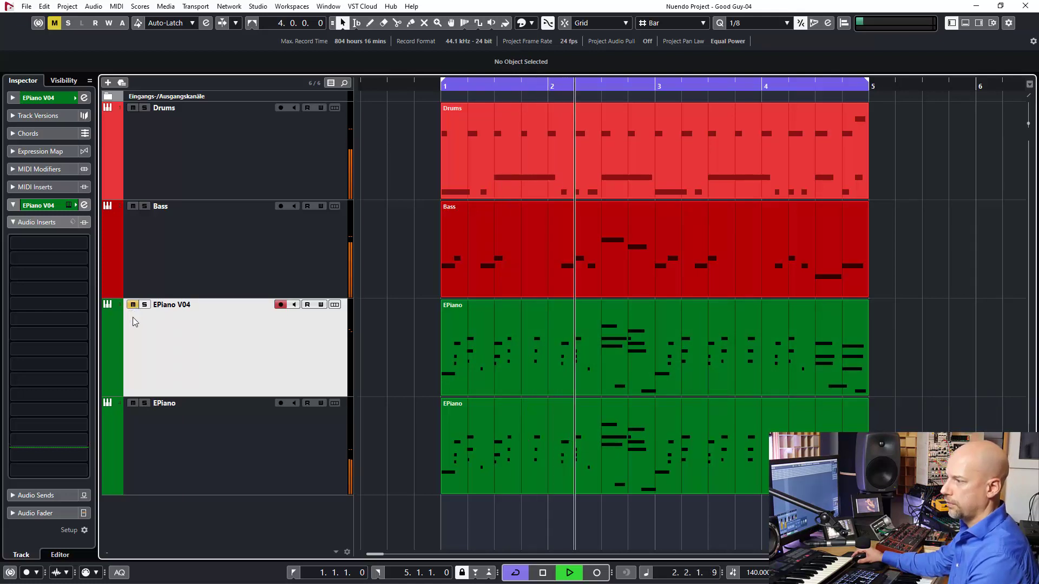
left_click(132, 404)
left_click(133, 306)
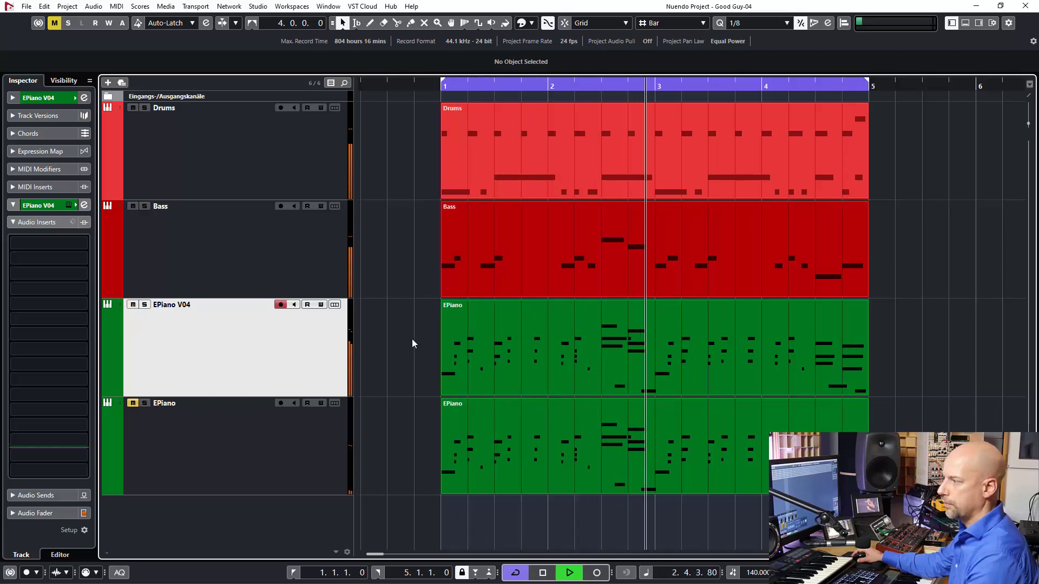
key("space")
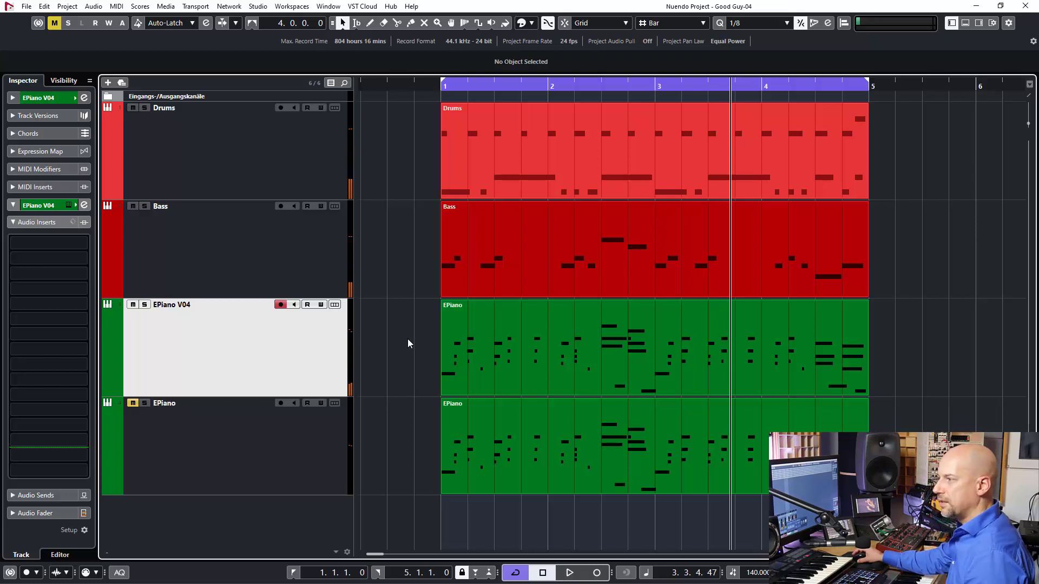
left_click(291, 262)
left_click(276, 343)
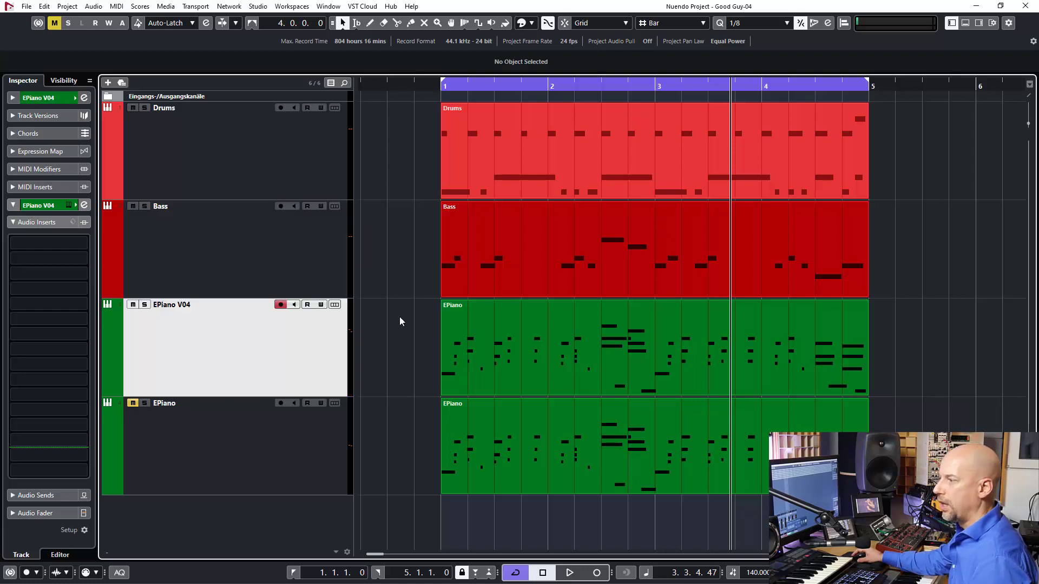
Step: In Export Audio Mixdown, set the naming scheme to Project Name only, giving Good Guy-04.wav
left_click(26, 6)
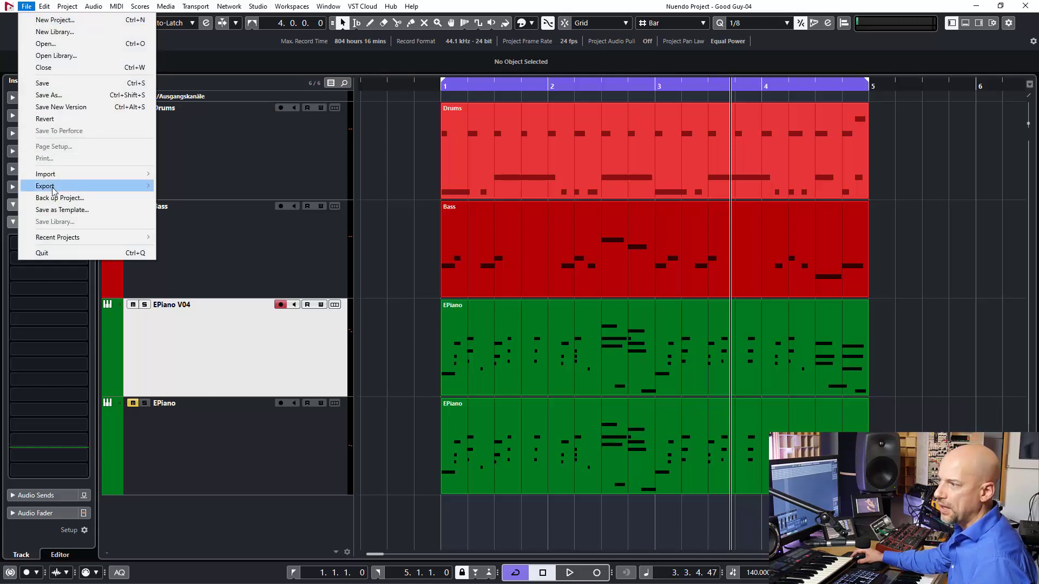
mouse_move(108, 185)
left_click(188, 186)
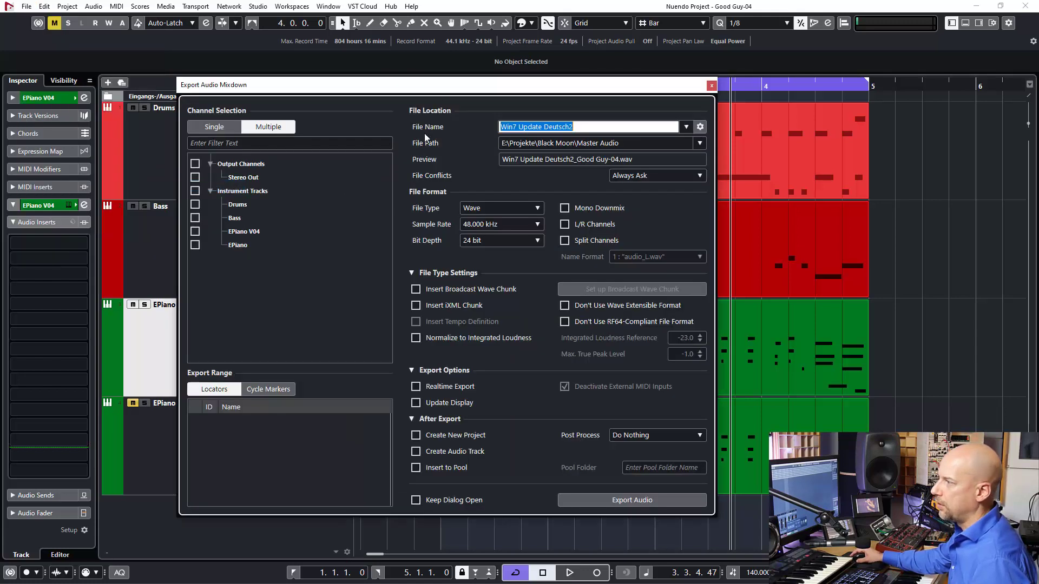
left_click_drag(437, 88, 405, 85)
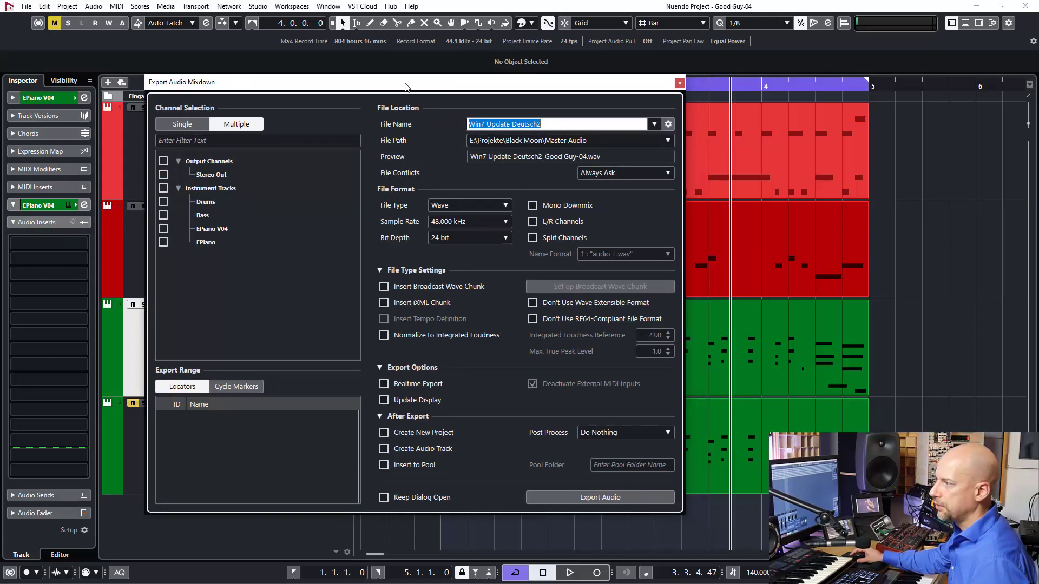
left_click(669, 125)
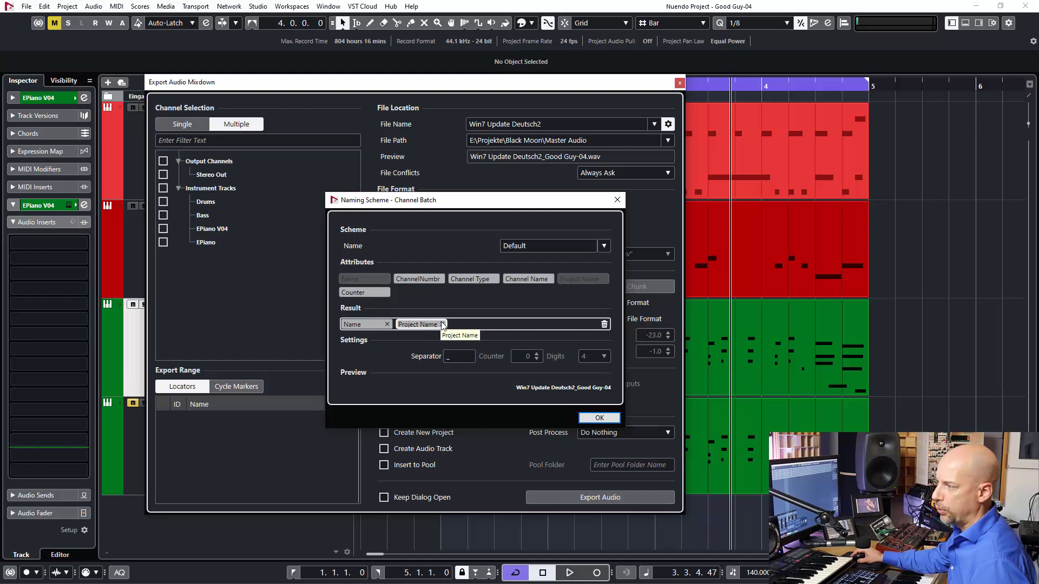
left_click_drag(443, 325, 367, 328)
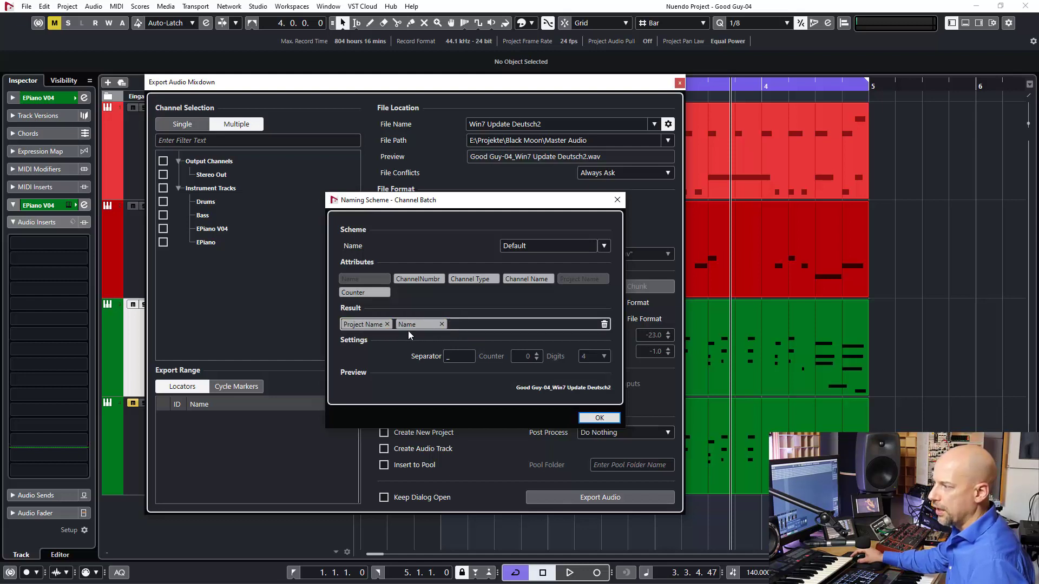
left_click(441, 324)
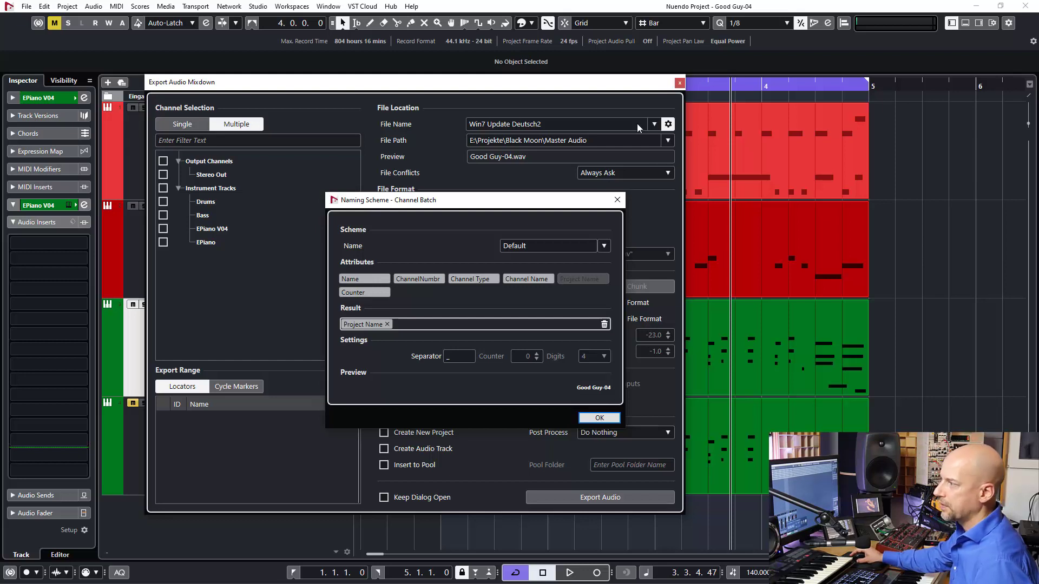
left_click_drag(595, 204, 613, 204)
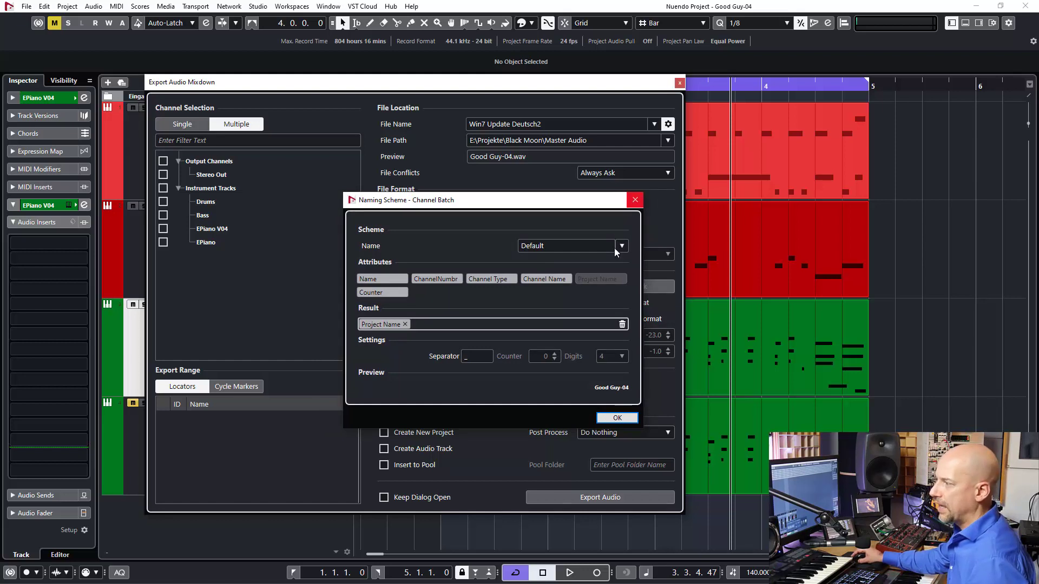
left_click(635, 201)
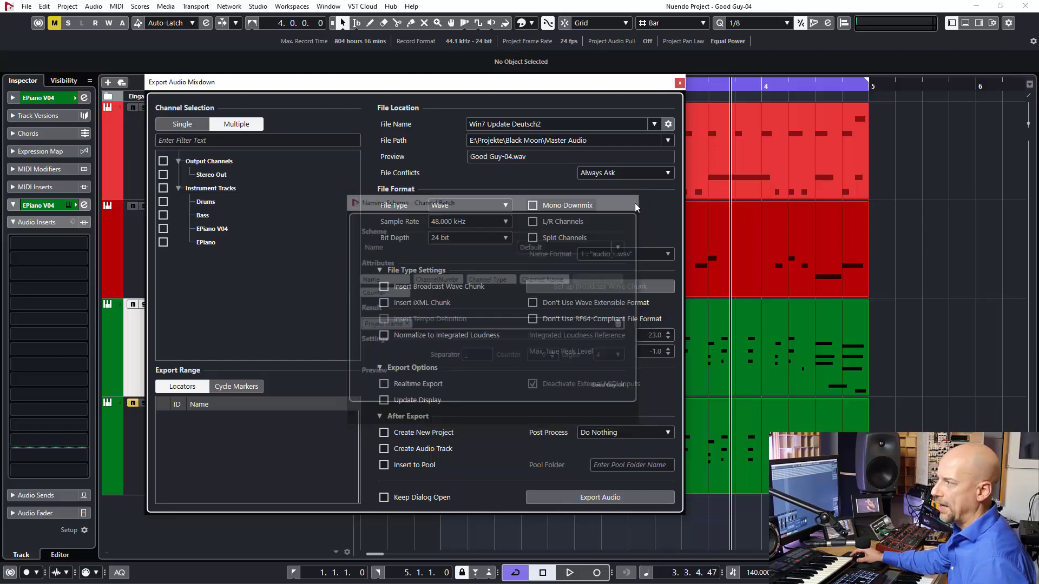
Step: Close the export dialog and toggle the imported EPiano track, leaving it muted
left_click(680, 82)
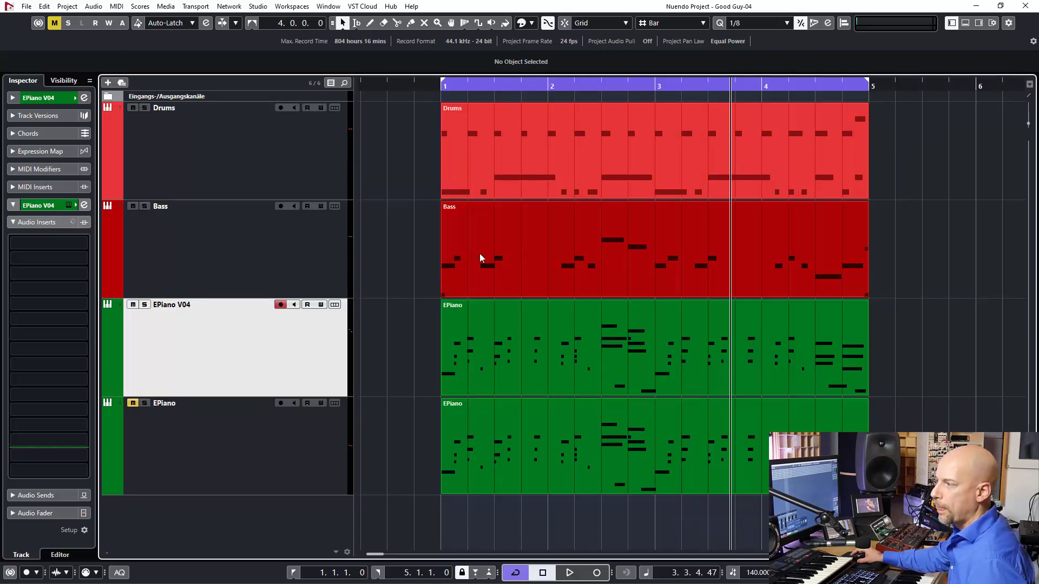
left_click(132, 403)
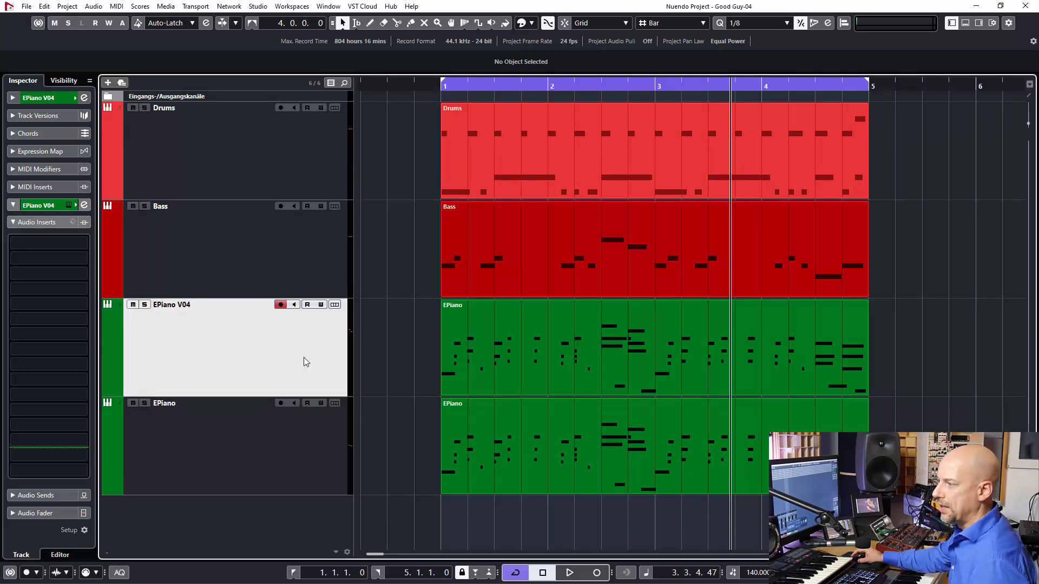
left_click(132, 403)
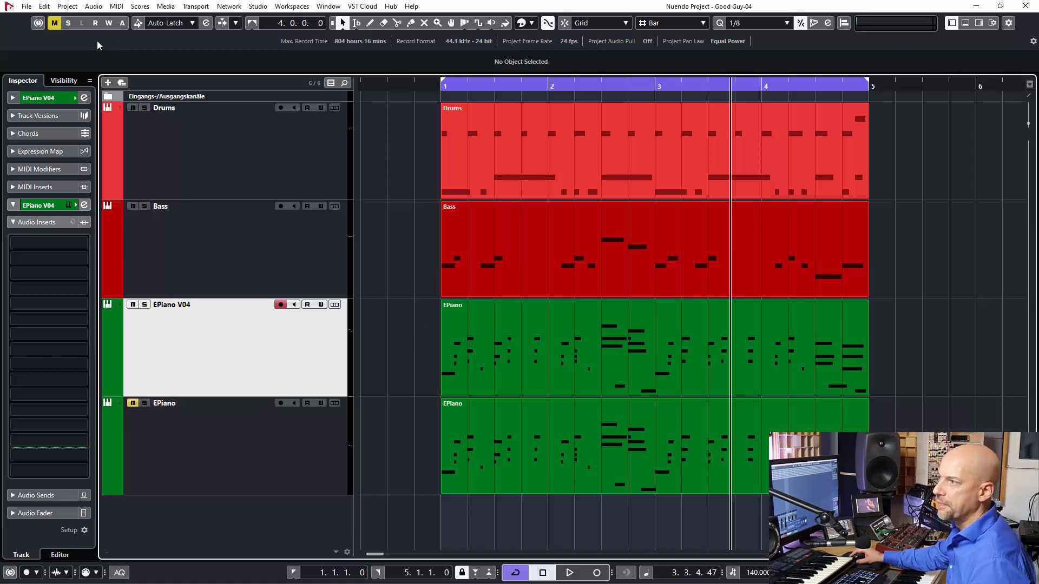
Step: Save as 'Good Guy-05 Vocal recordings', then save new version Good Guy-05 Vocal recordings-01
left_click(27, 7)
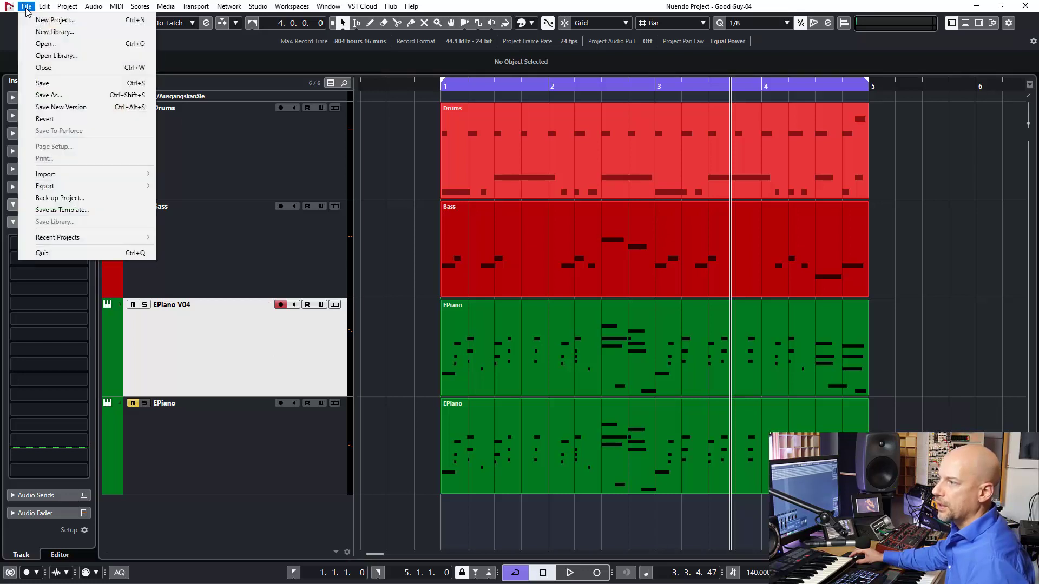
left_click(50, 96)
left_click_drag(455, 60, 398, 61)
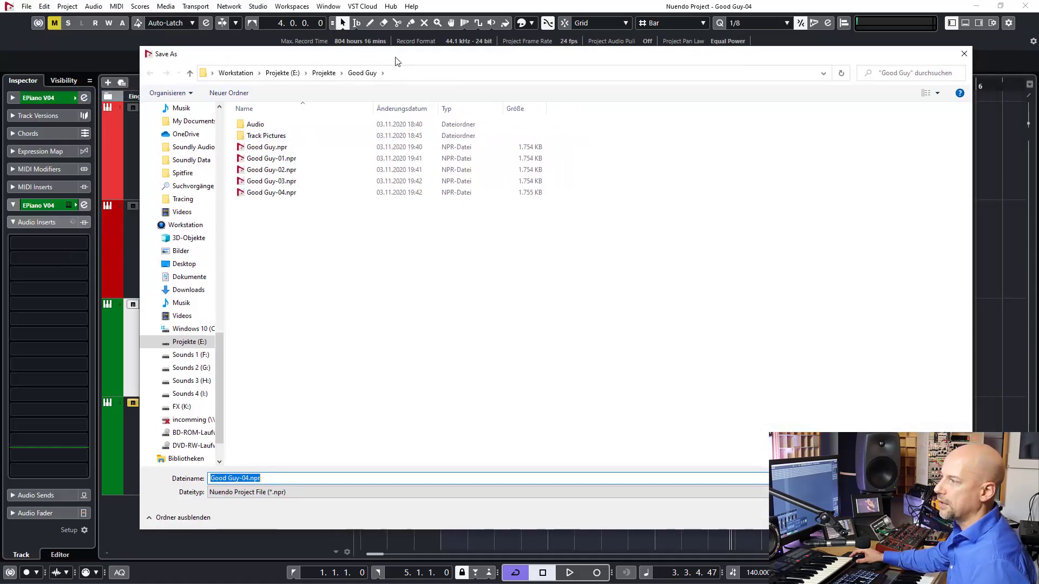
key("End")
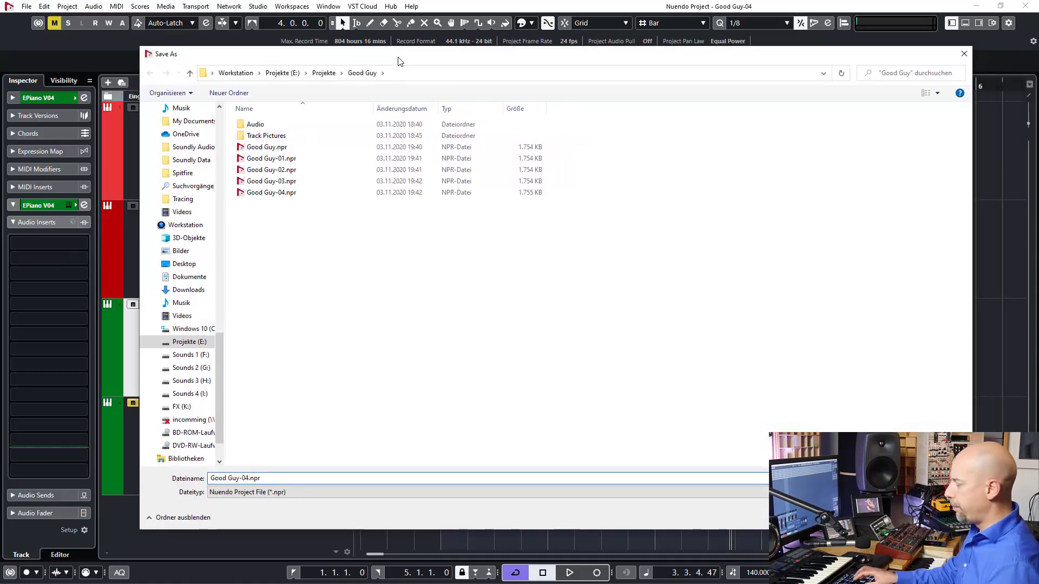
key("BackSpace")
key("BackSpace")
key("BackSpace")
key("BackSpace")
key("BackSpace")
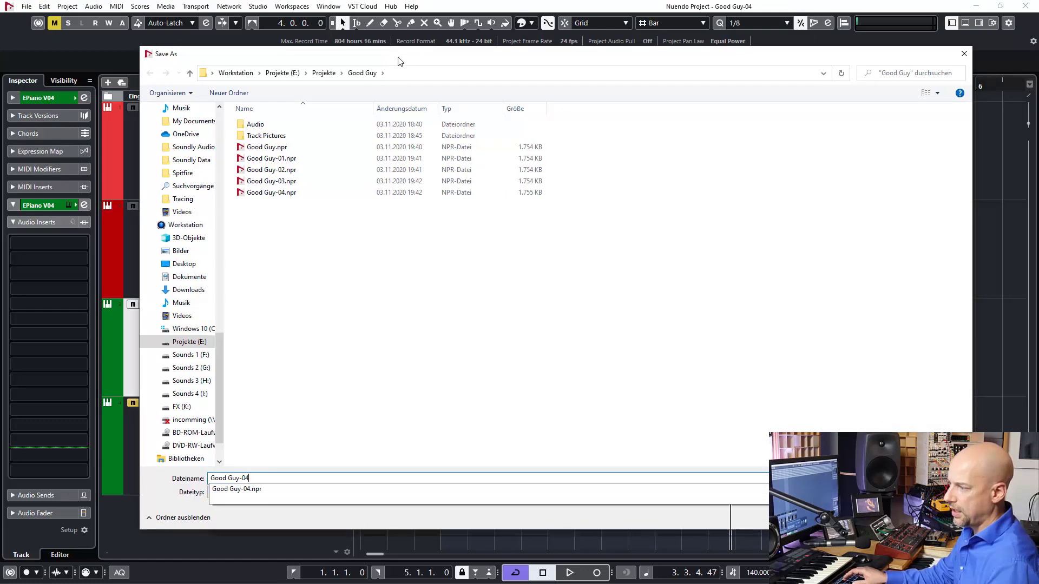
type("5")
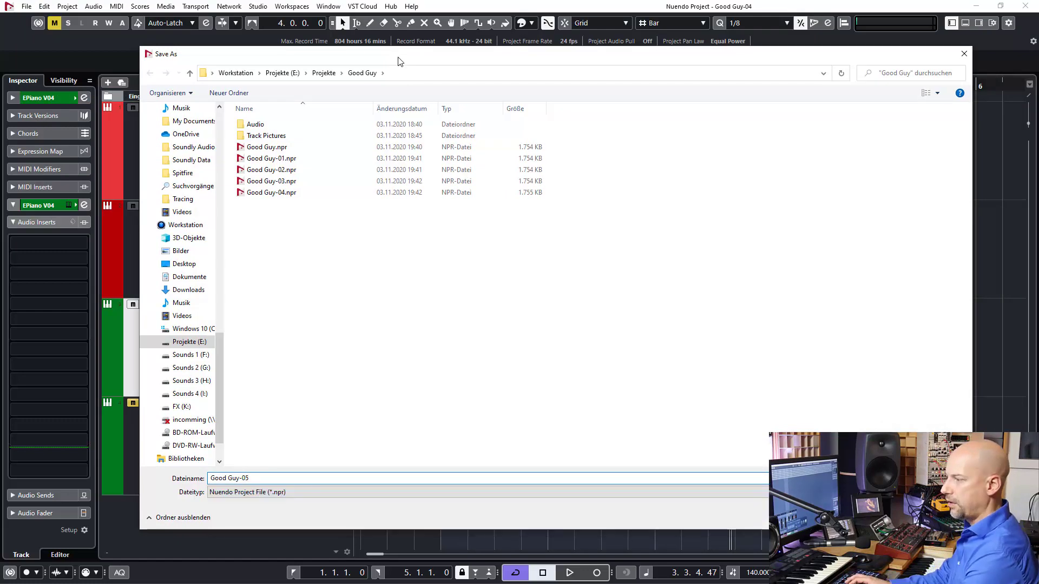
type(" Vocal ")
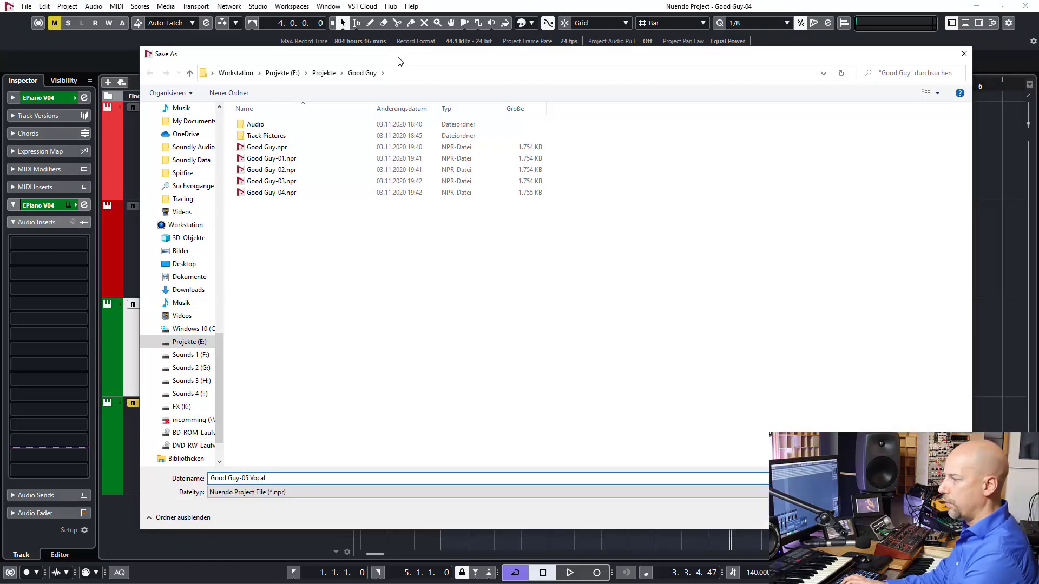
type("recording")
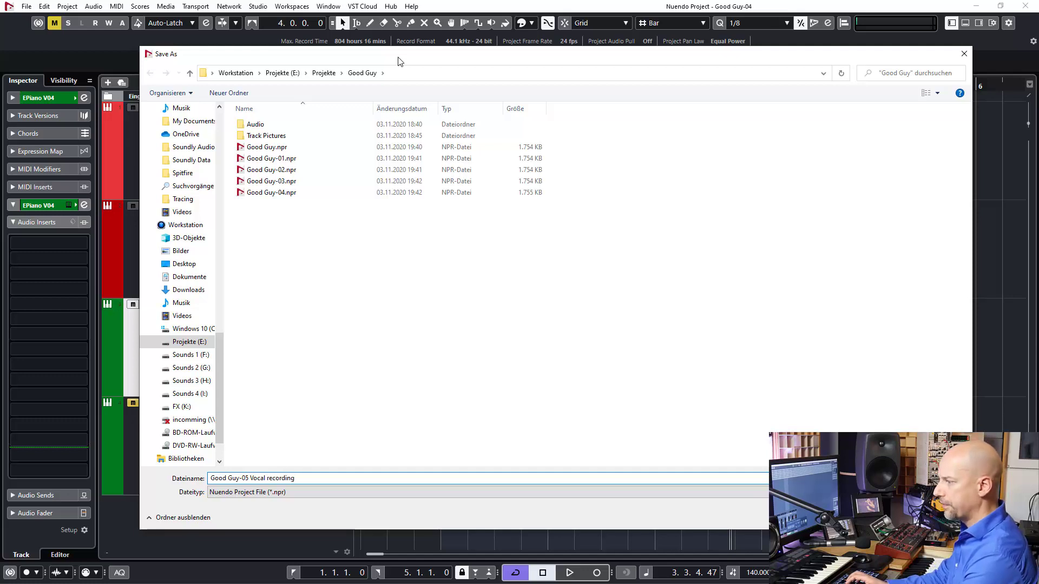
type("s")
key("Return")
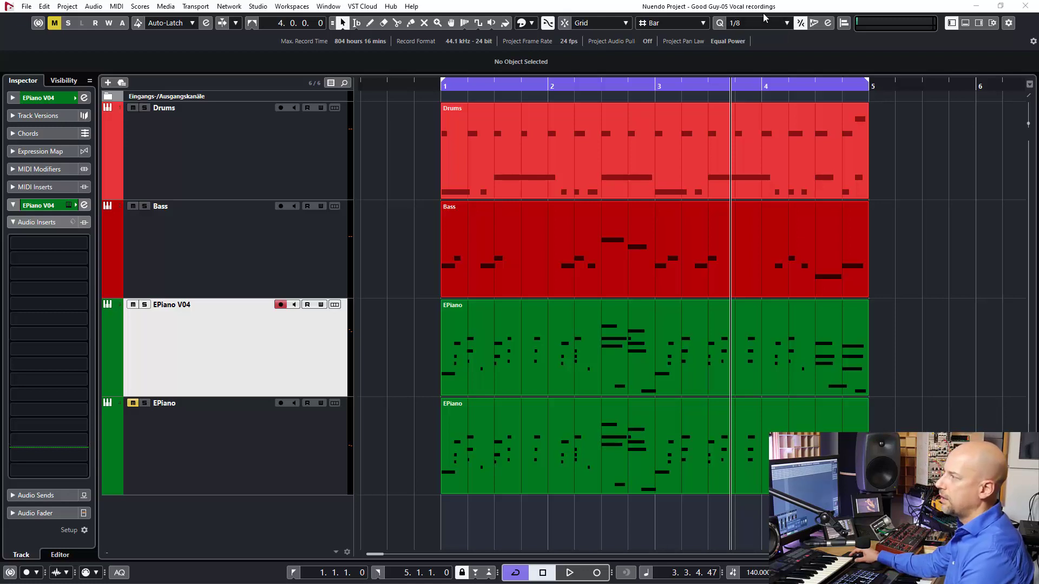
key("ctrl+alt+s")
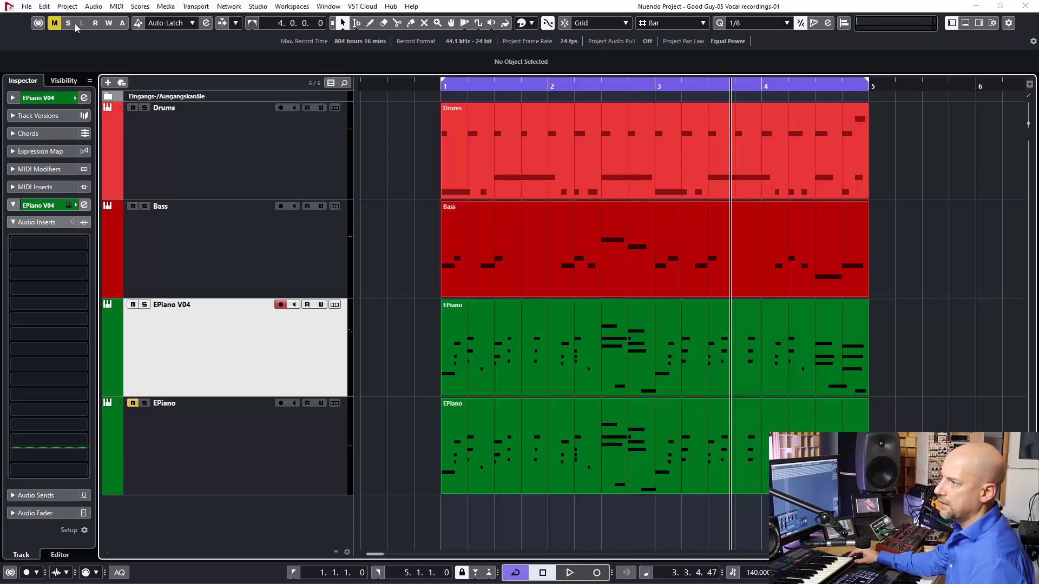
Step: Save the project as 'Good Guy-06', then as Good Guy-07, and switch to its Explorer folder
left_click(27, 8)
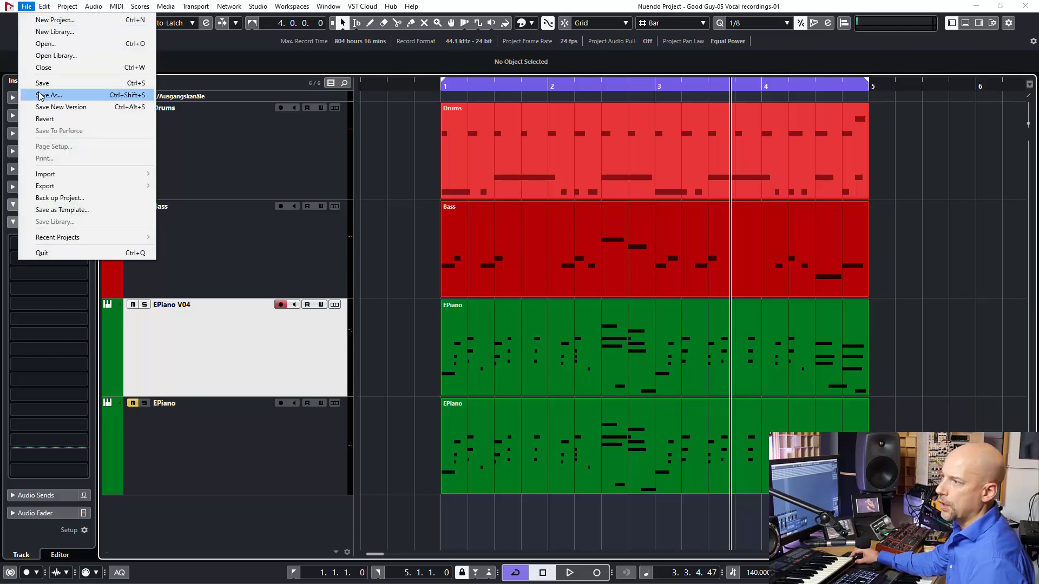
left_click(63, 94)
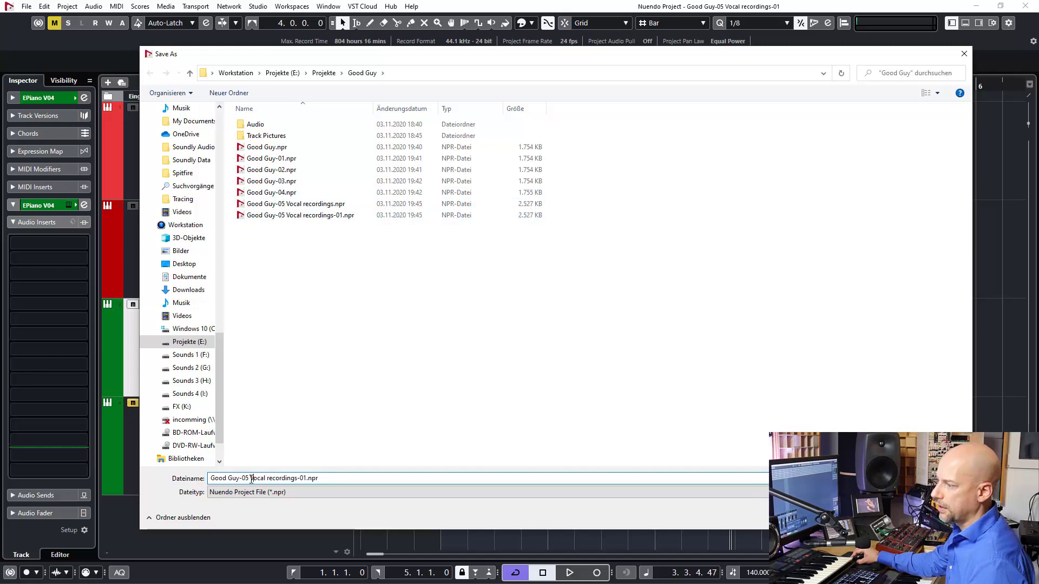
left_click_drag(249, 479, 426, 488)
key("BackSpace")
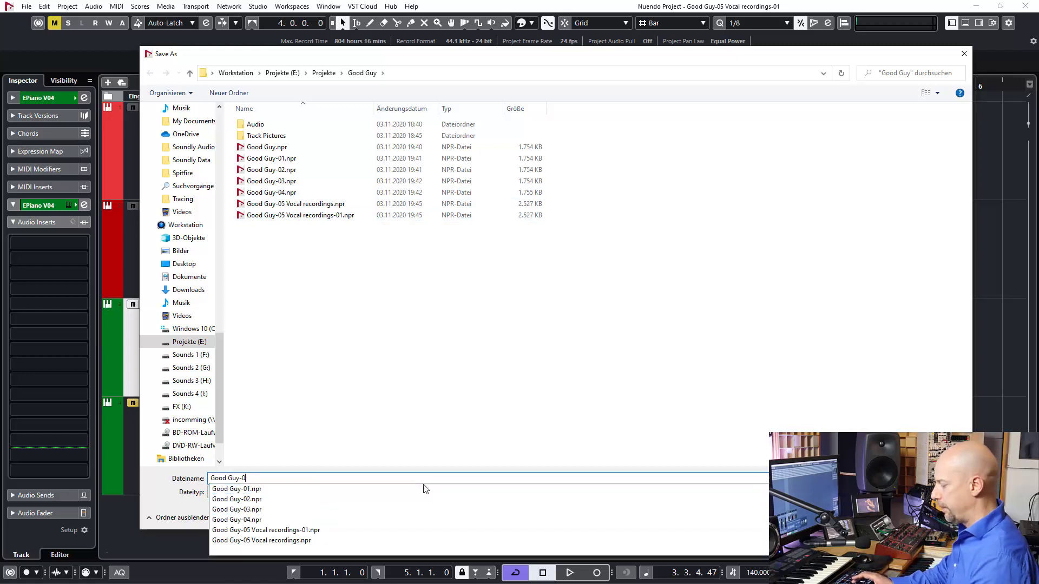
type("6")
key("Return")
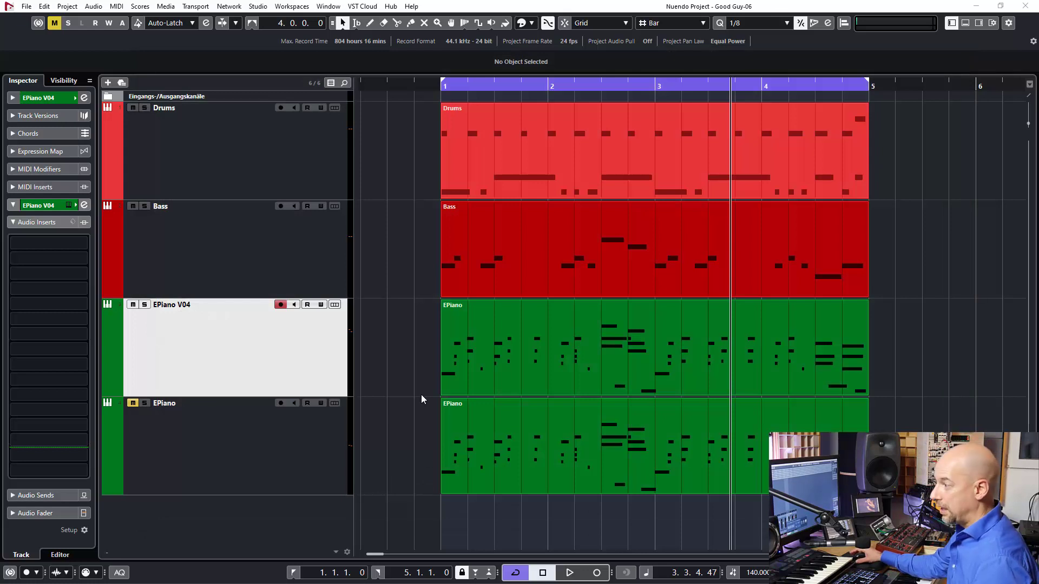
left_click(399, 309)
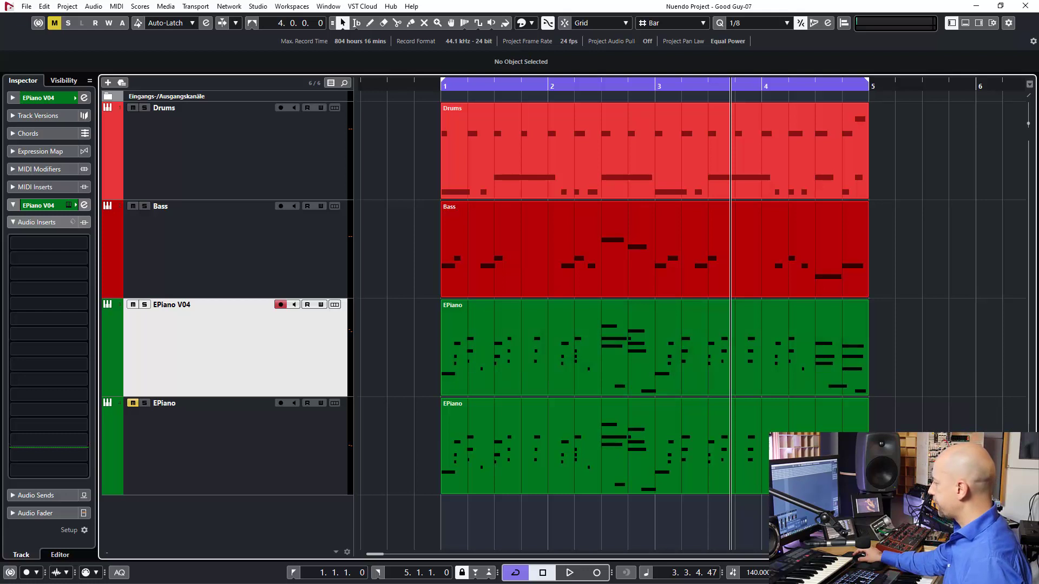
key("alt+Tab")
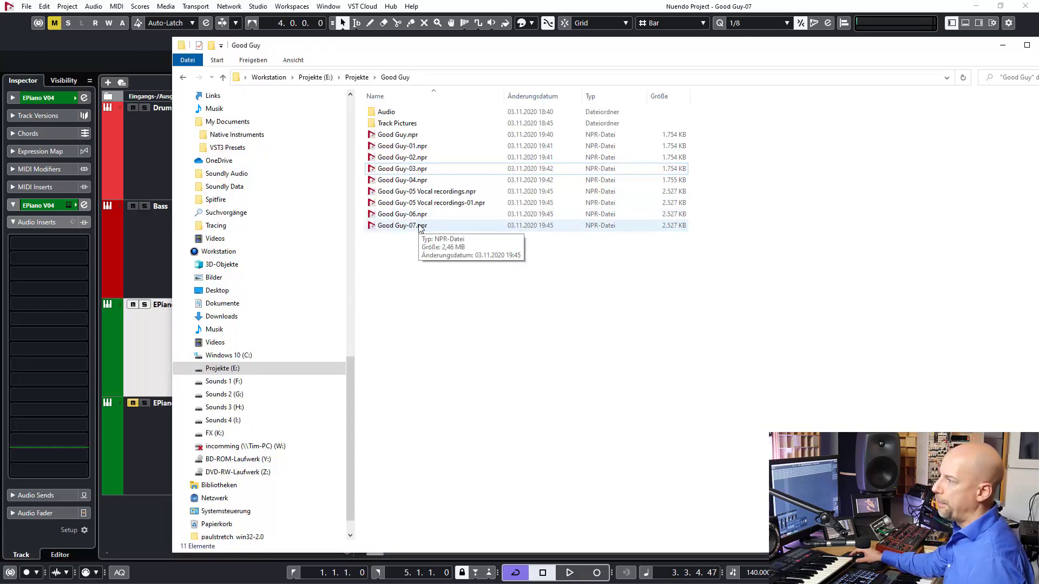
Step: Browse the older versions in Projekte > Expedition Sternenhimmel > Nuendo > alt, then close Explorer
left_click(356, 77)
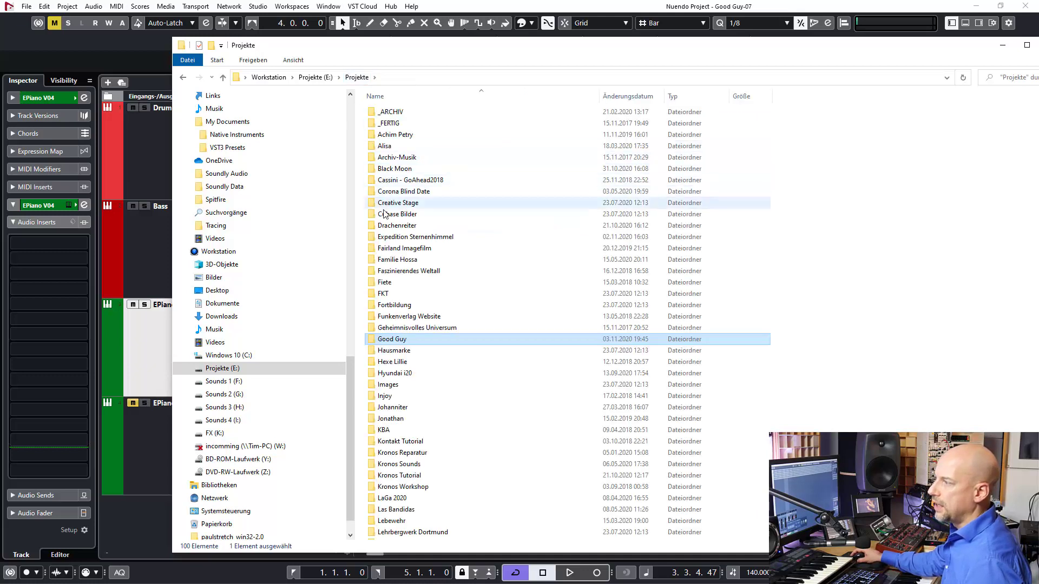
double_click(390, 237)
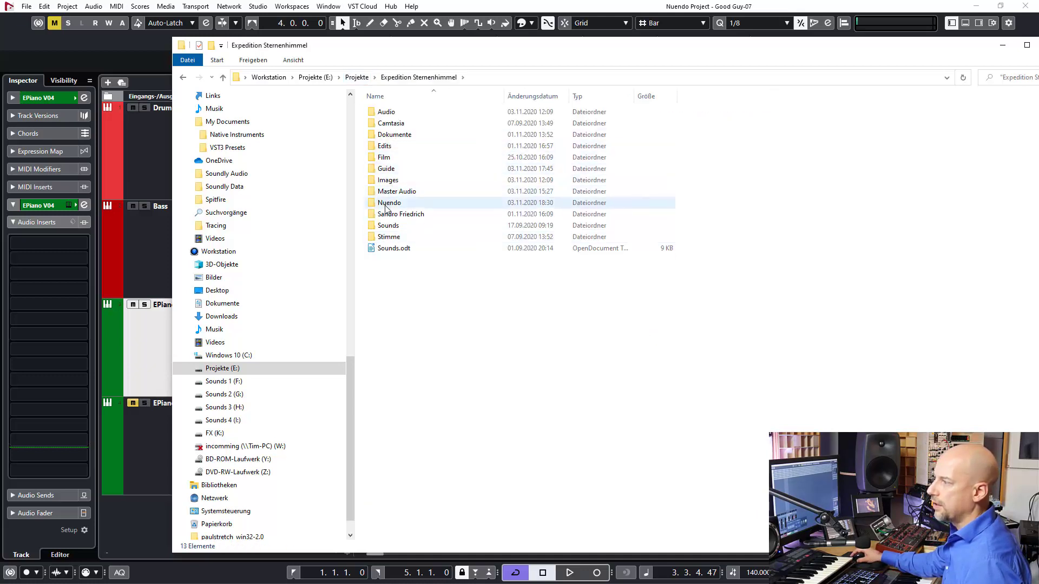
double_click(387, 203)
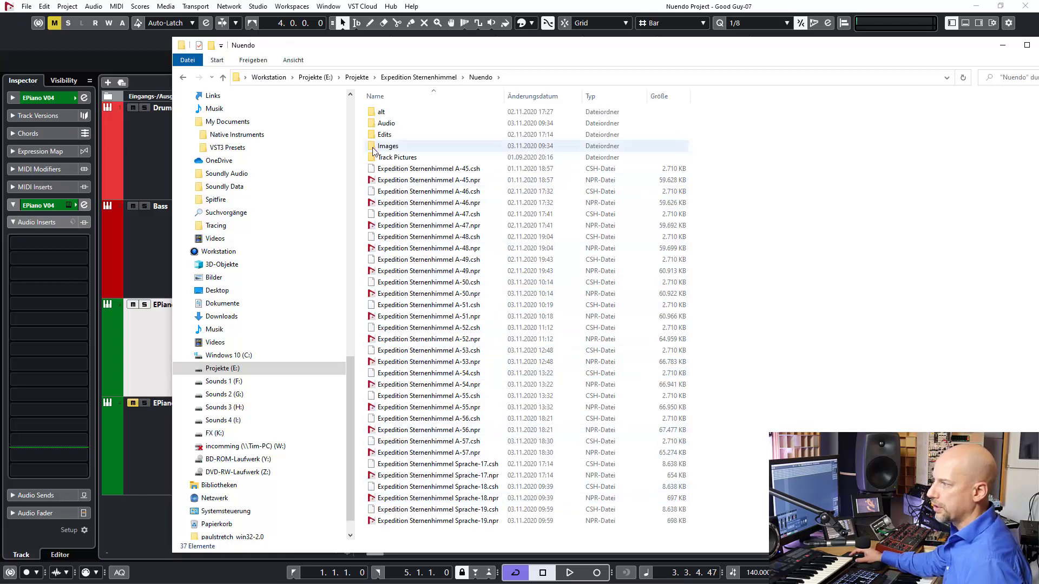
double_click(381, 112)
scroll(458, 311, "down", 8)
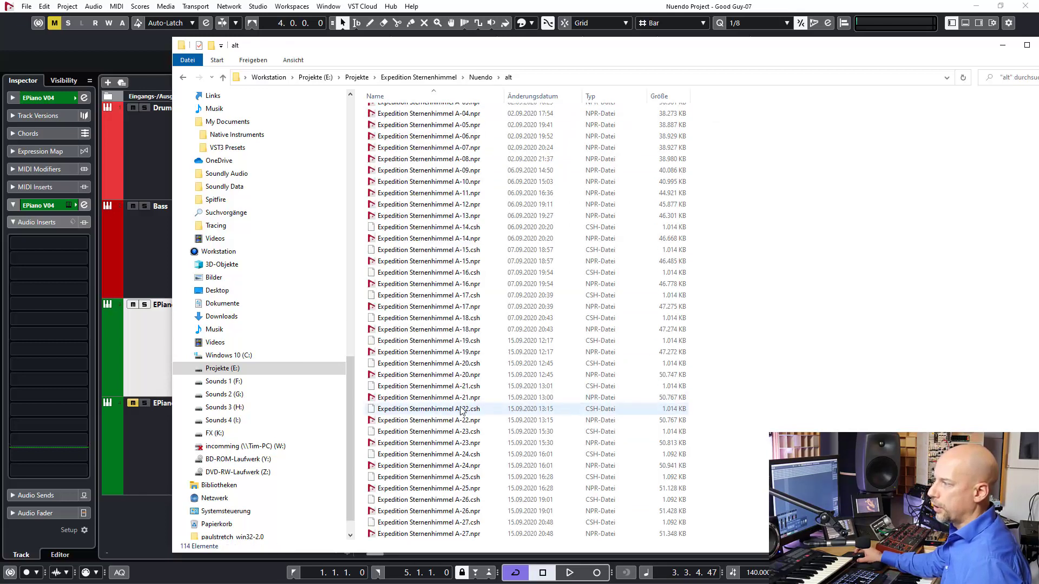
scroll(468, 430, "up", 4)
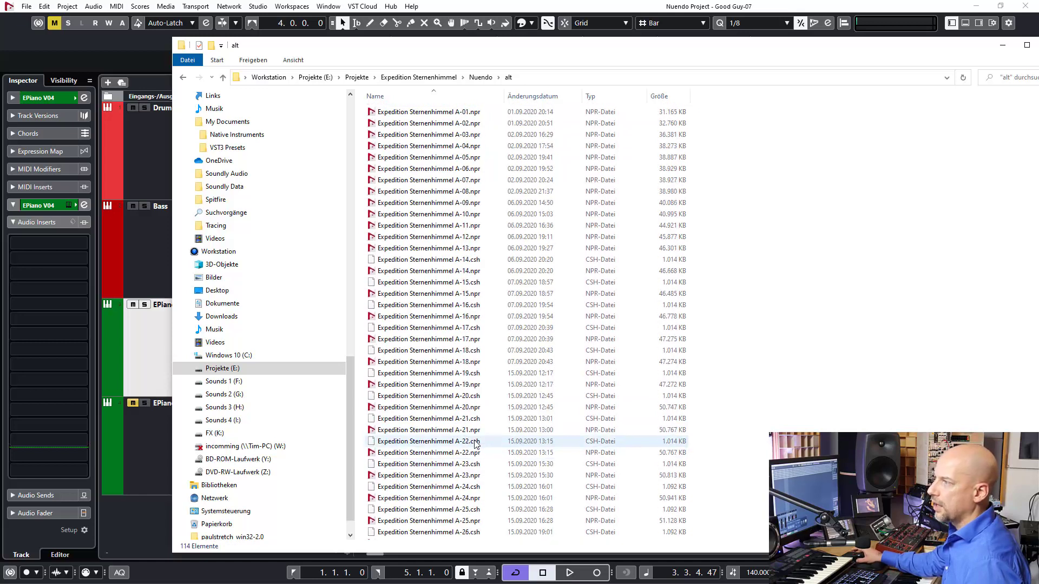
left_click(357, 77)
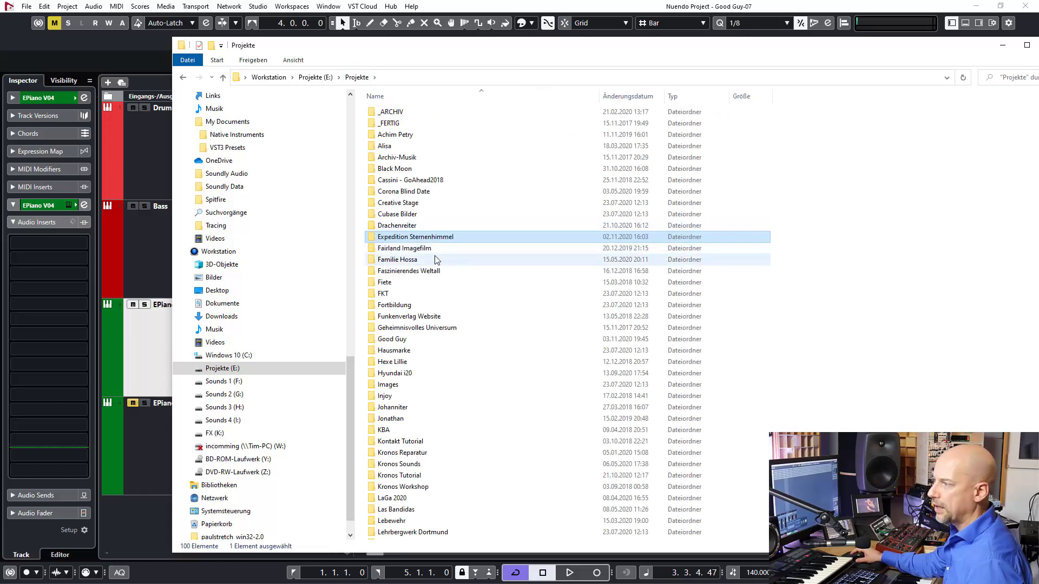
key("alt+F4")
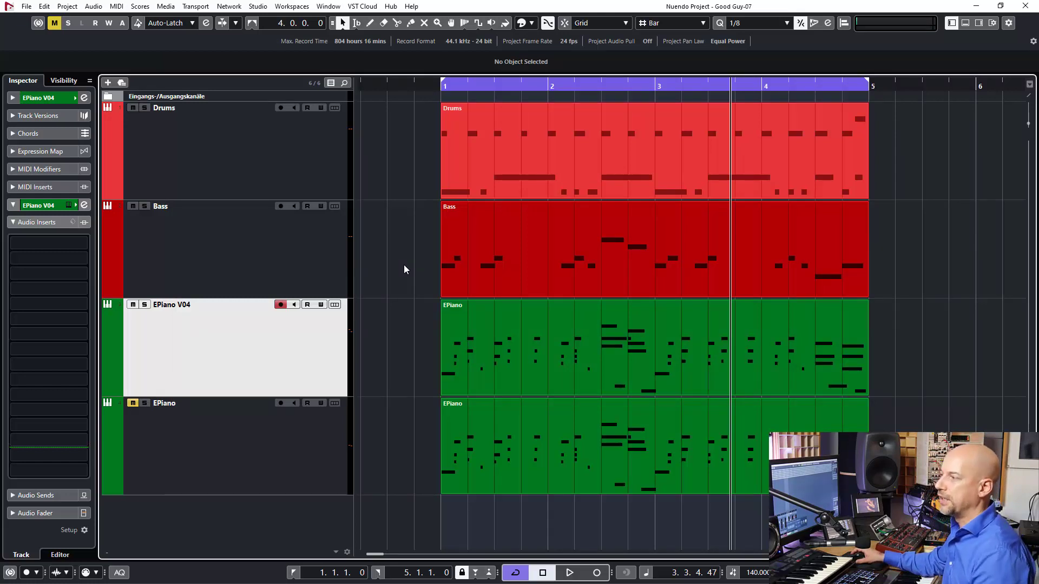
left_click(273, 248)
left_click(285, 340)
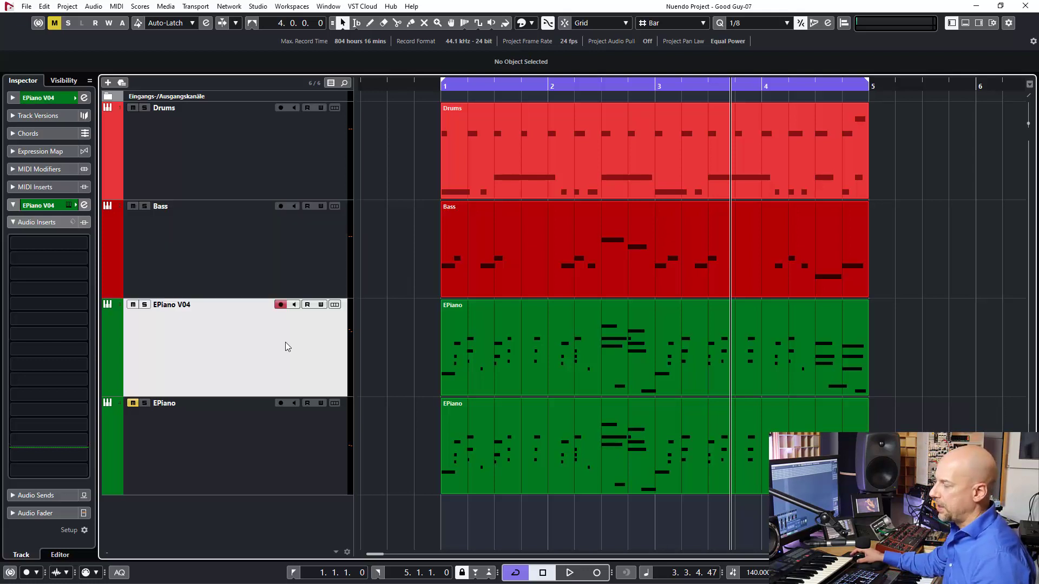